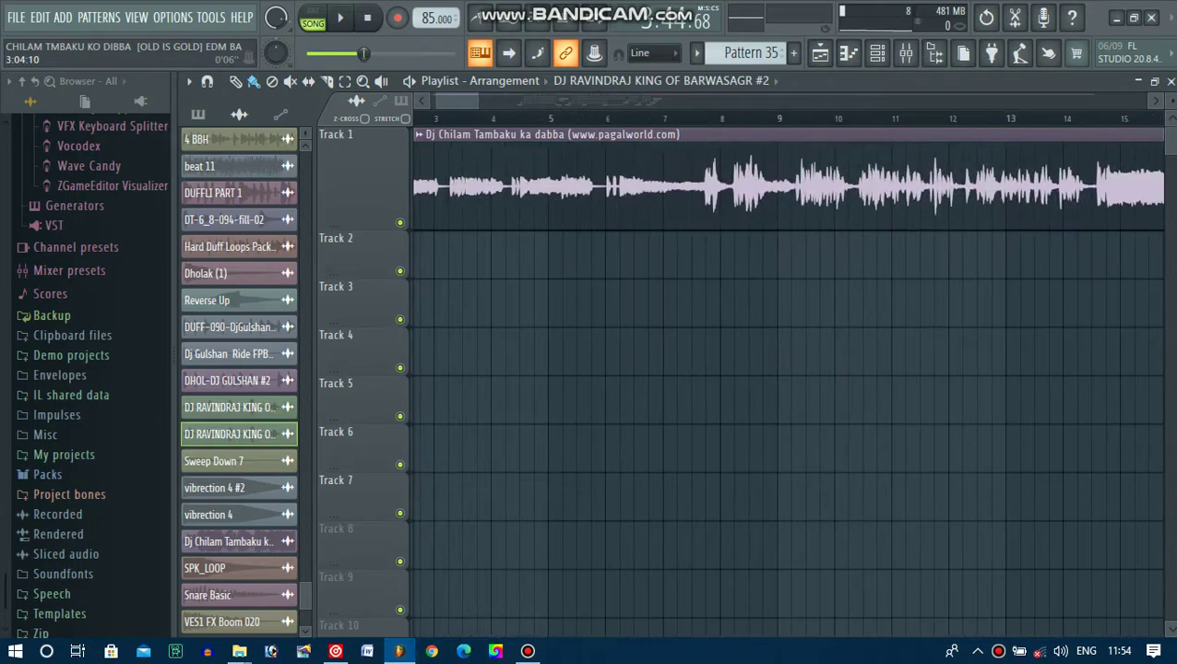
- Play the song from the start and examine the playlist arrangement of the vocal track, pattern clips and effect clips
scroll(789, 369, left, 1)
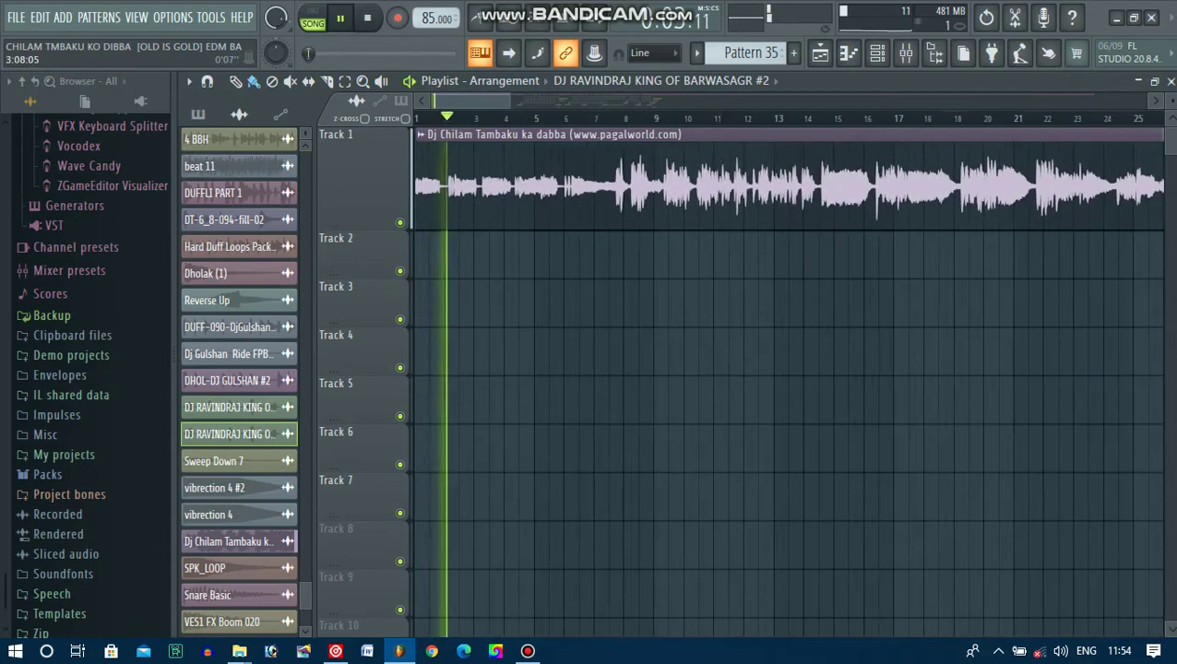
scroll(784, 369, down, 5)
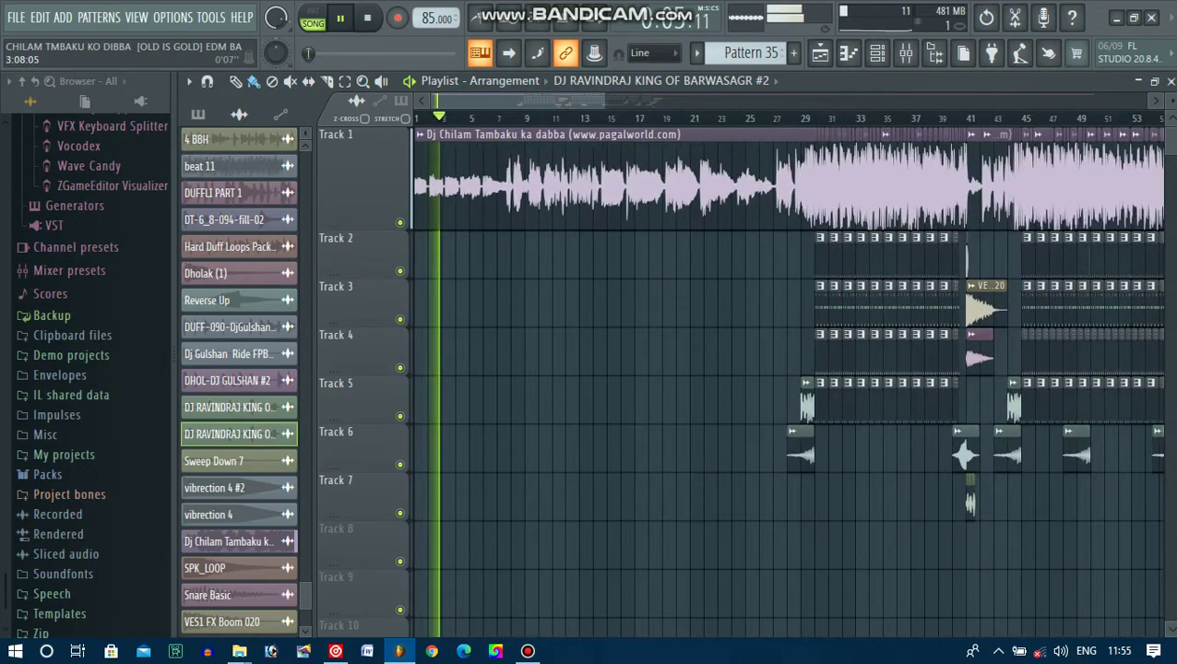
scroll(558, 369, up, 3)
scroll(558, 369, down, 6)
scroll(557, 345, up, 8)
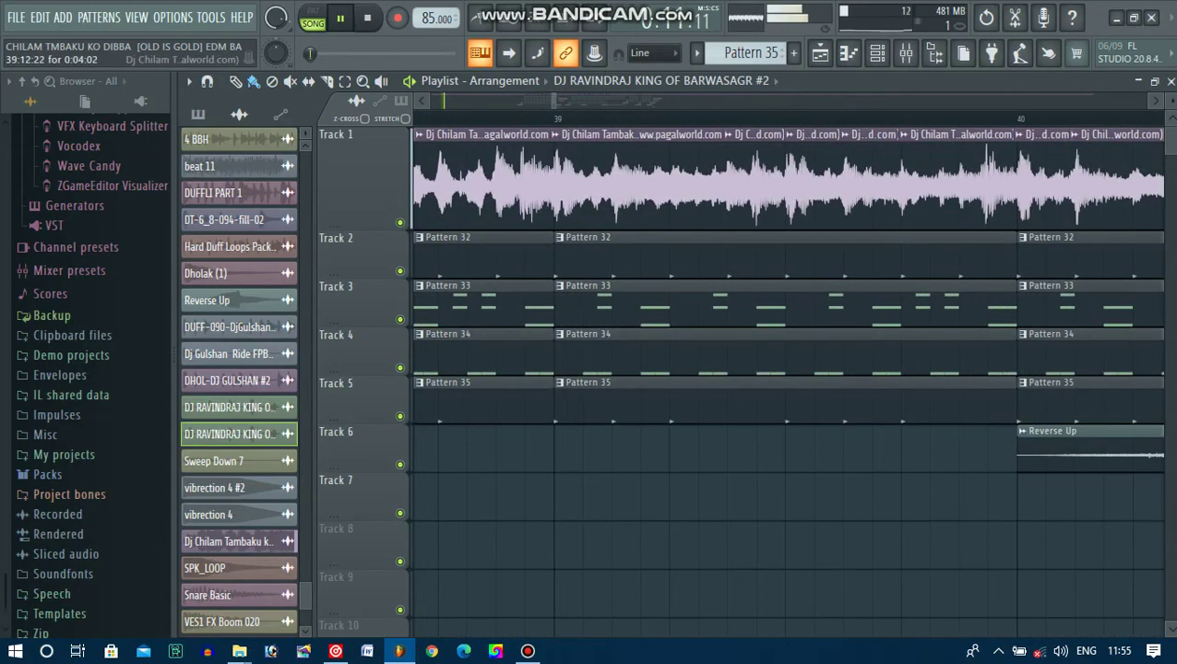
scroll(702, 184, left, 6)
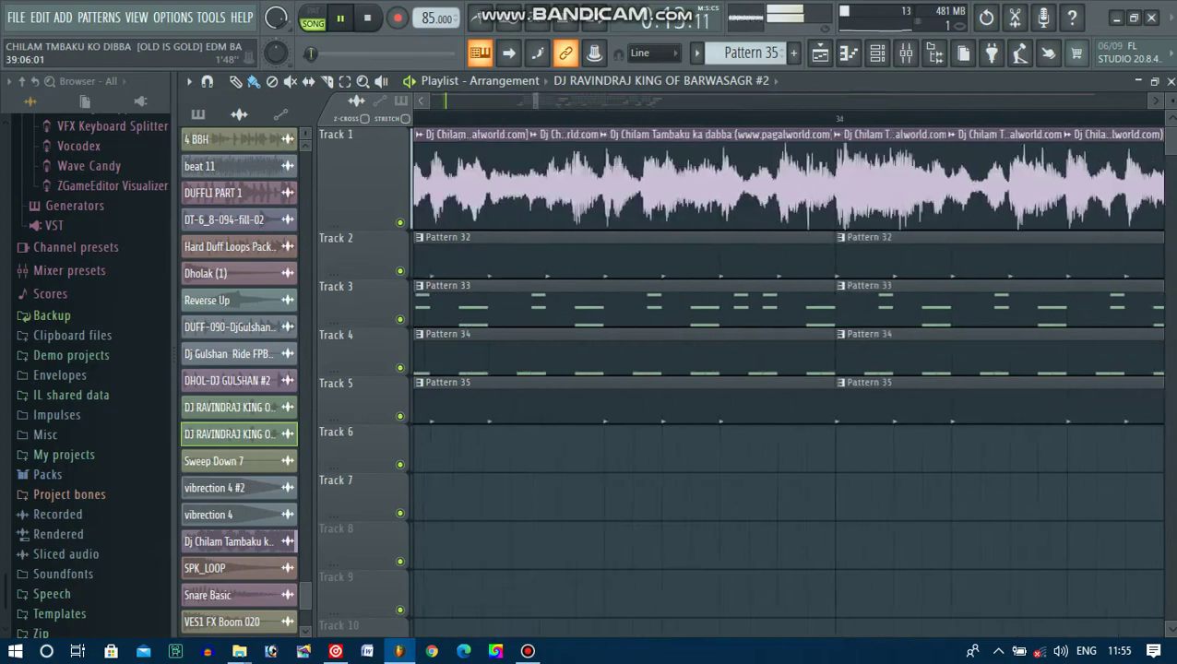
scroll(784, 369, down, 8)
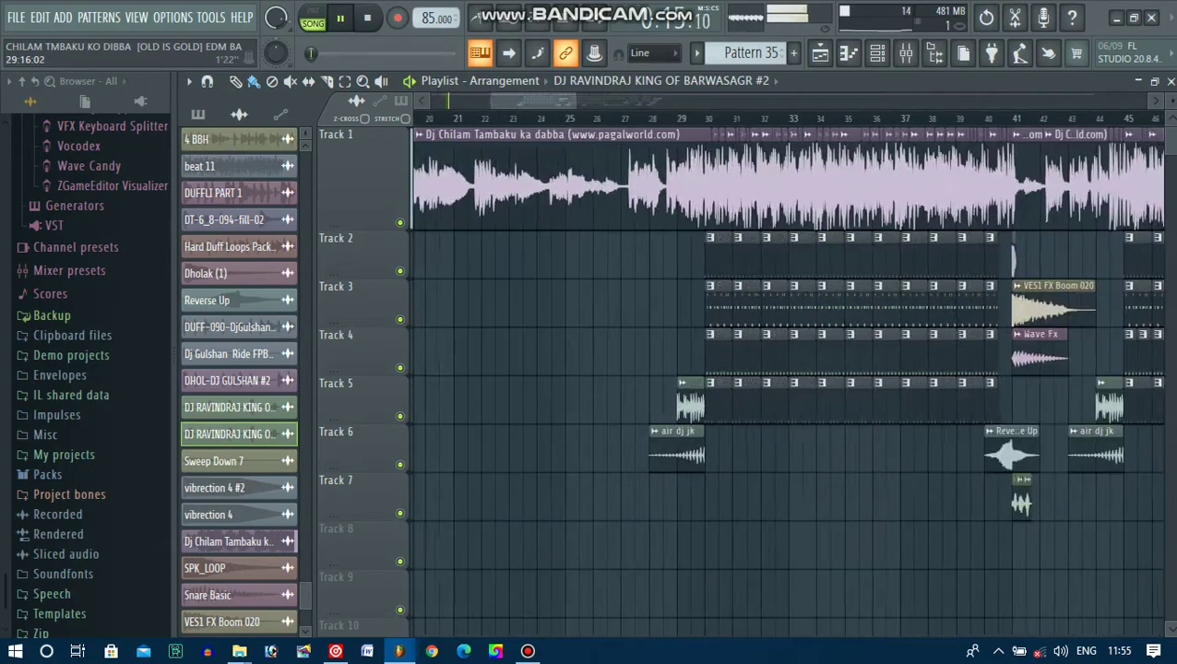
scroll(589, 369, up, 8)
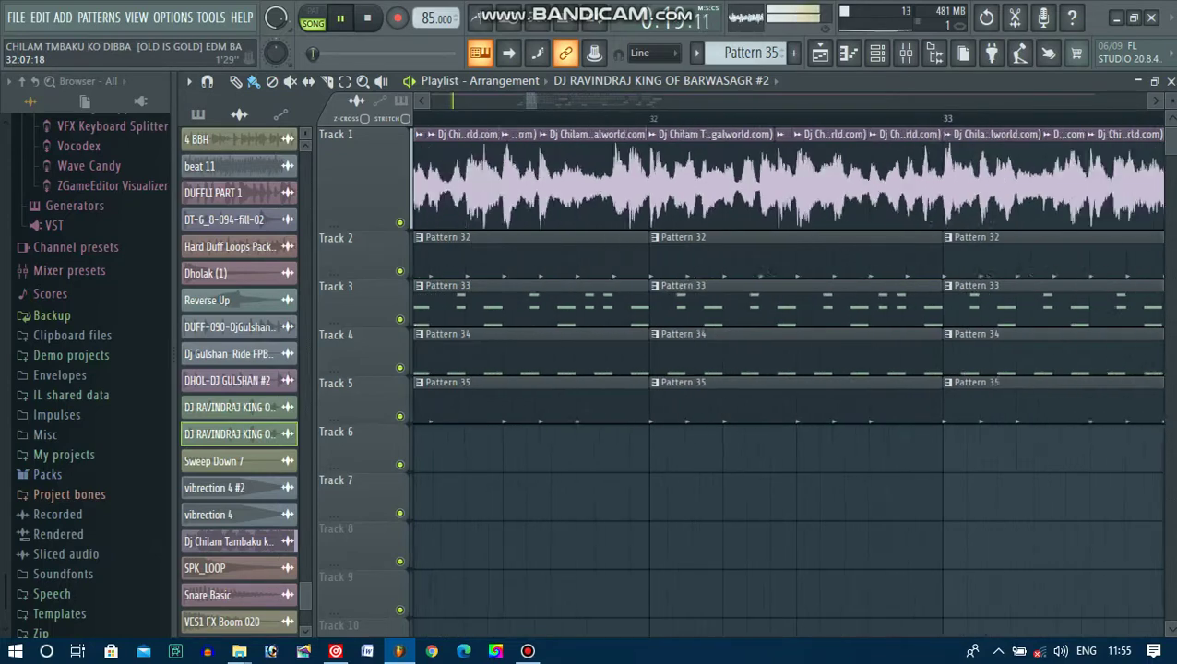
scroll(784, 369, down, 3)
scroll(795, 369, down, 4)
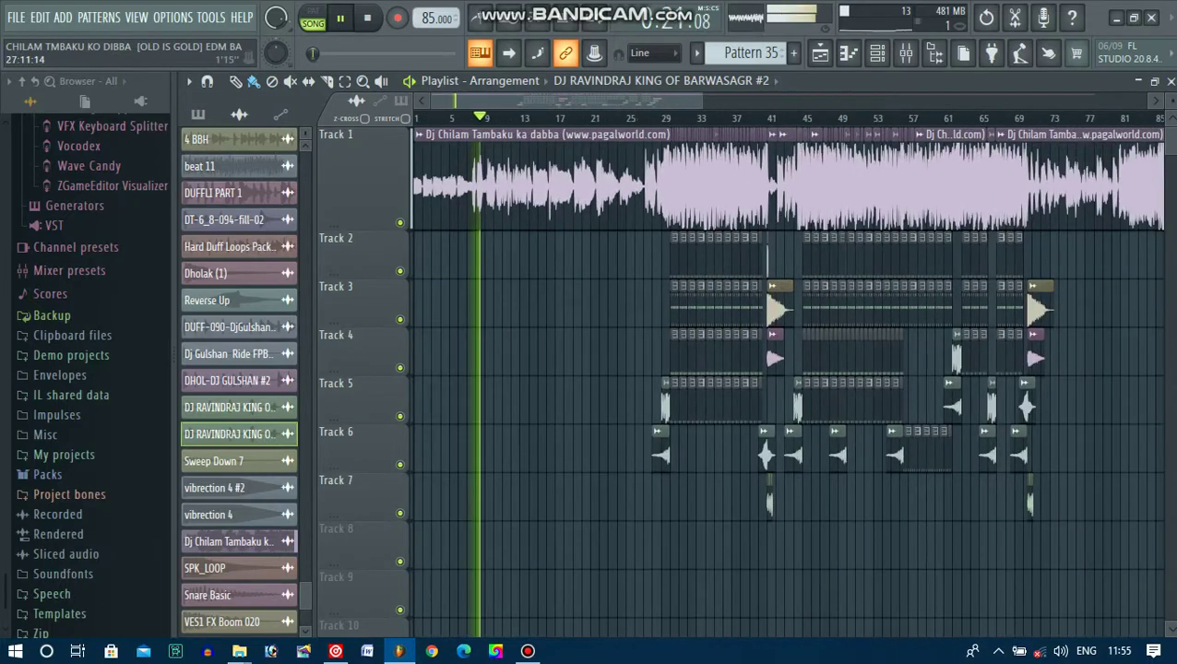
scroll(477, 369, up, 4)
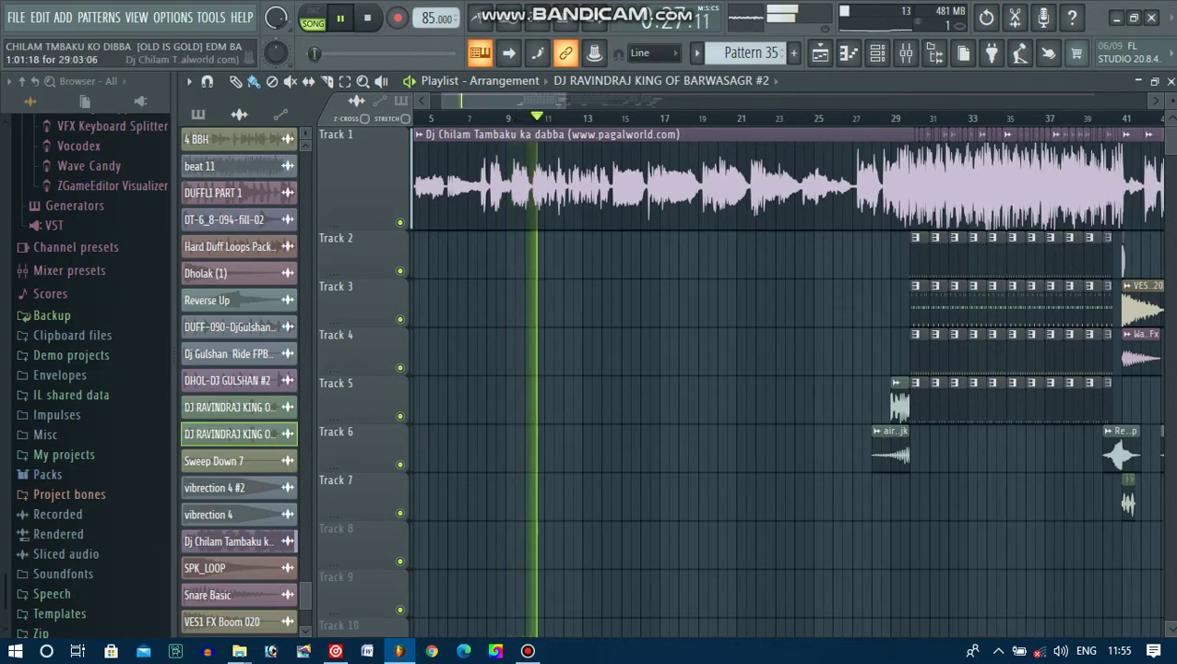
click(646, 176)
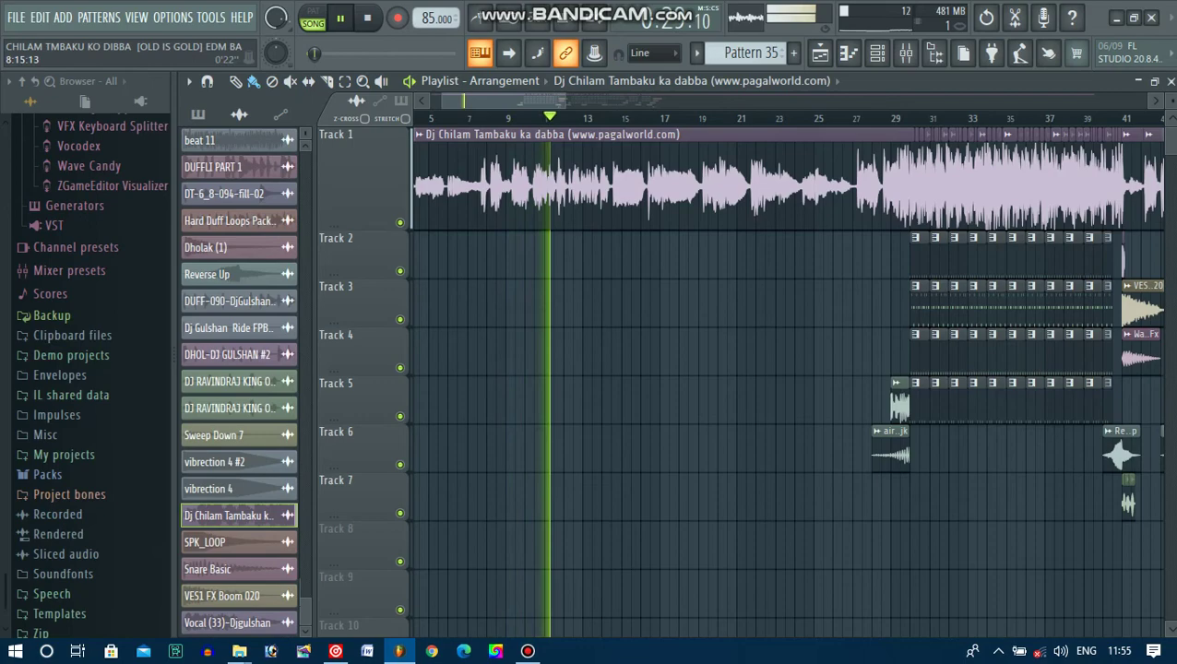
scroll(784, 369, down, 3)
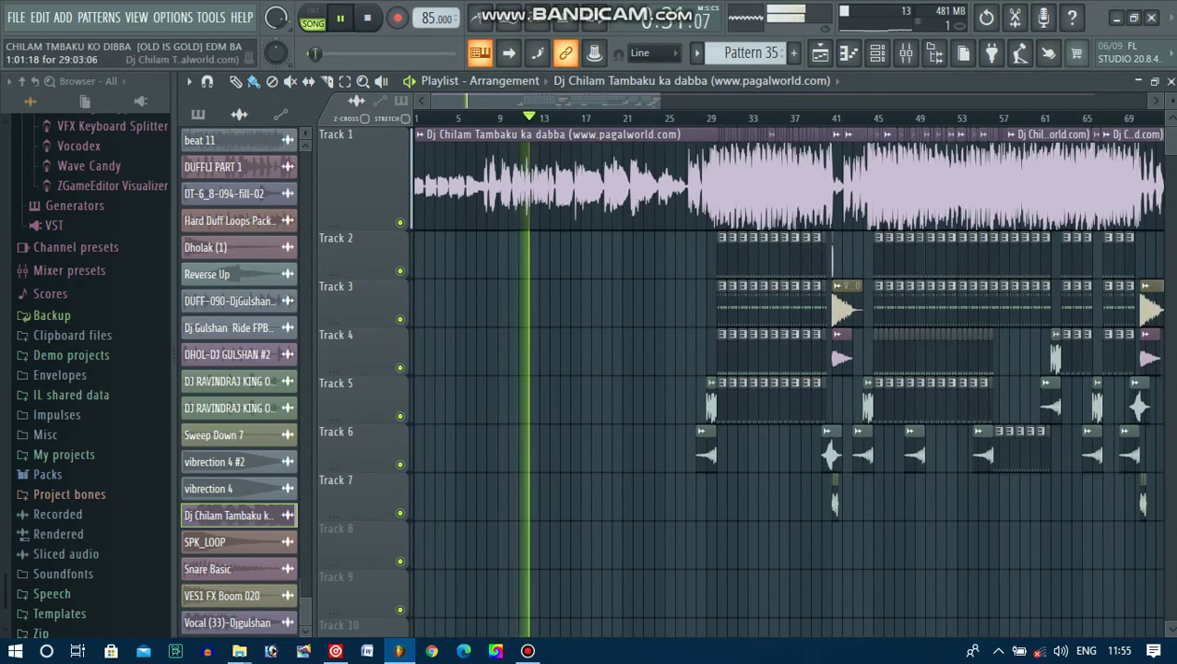
scroll(519, 369, up, 1)
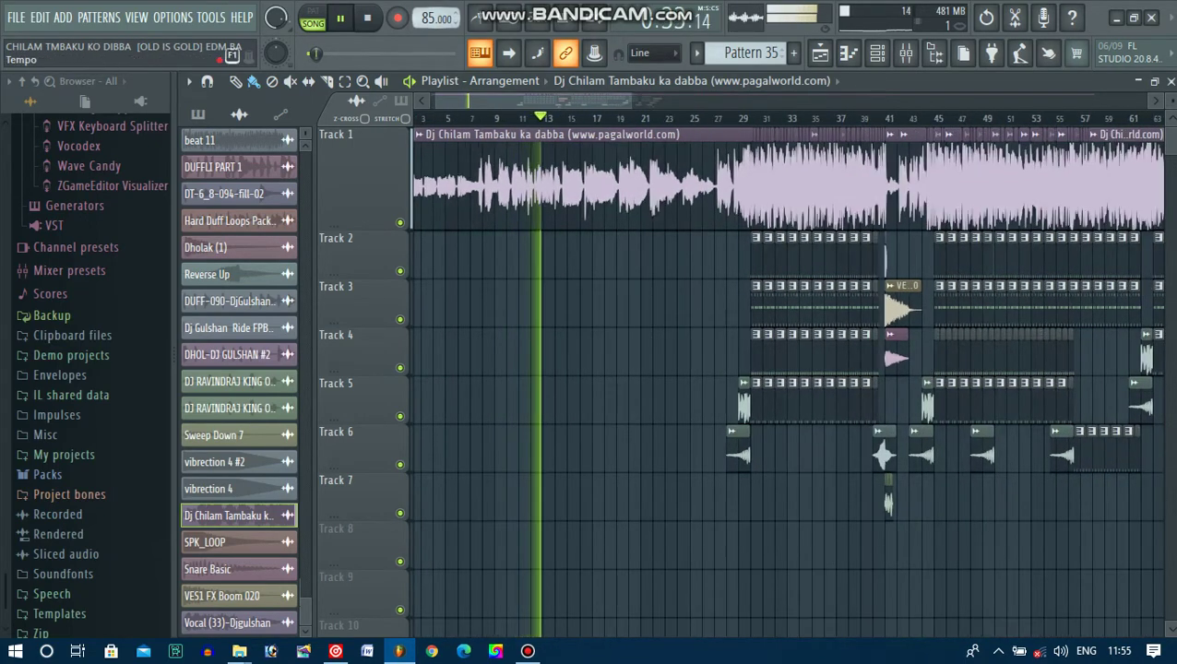
- Show the channel rack and browse the project's patterns, ending on Pattern 33
click(876, 53)
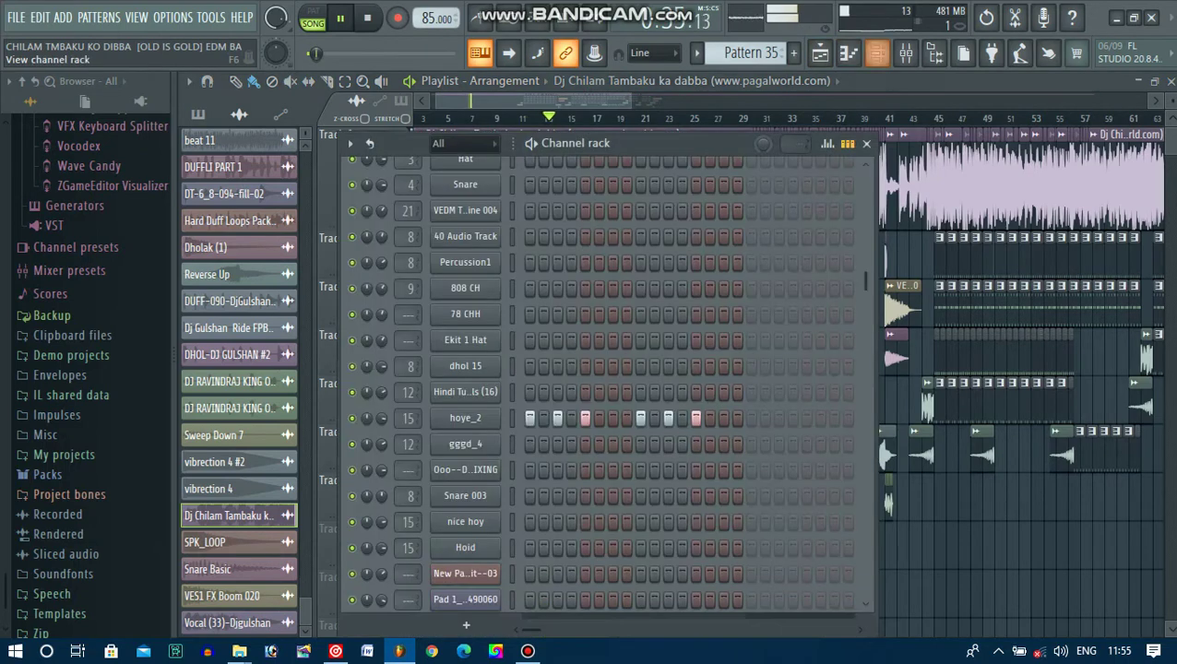
scroll(750, 53, up, 16)
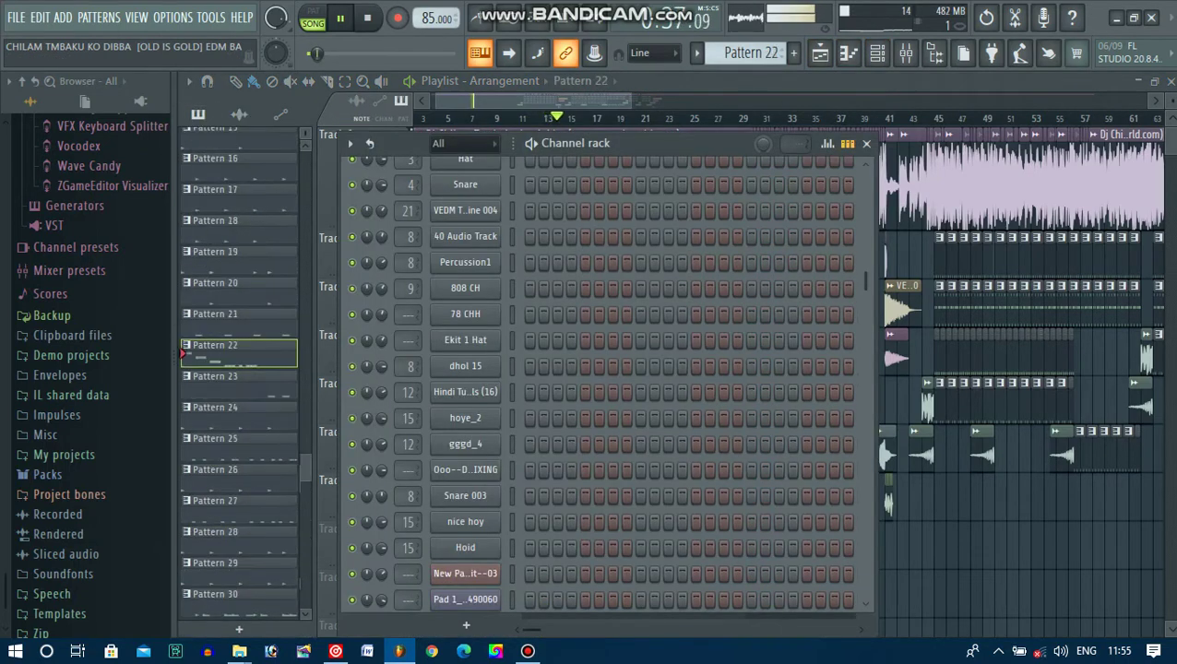
scroll(751, 52, down, 15)
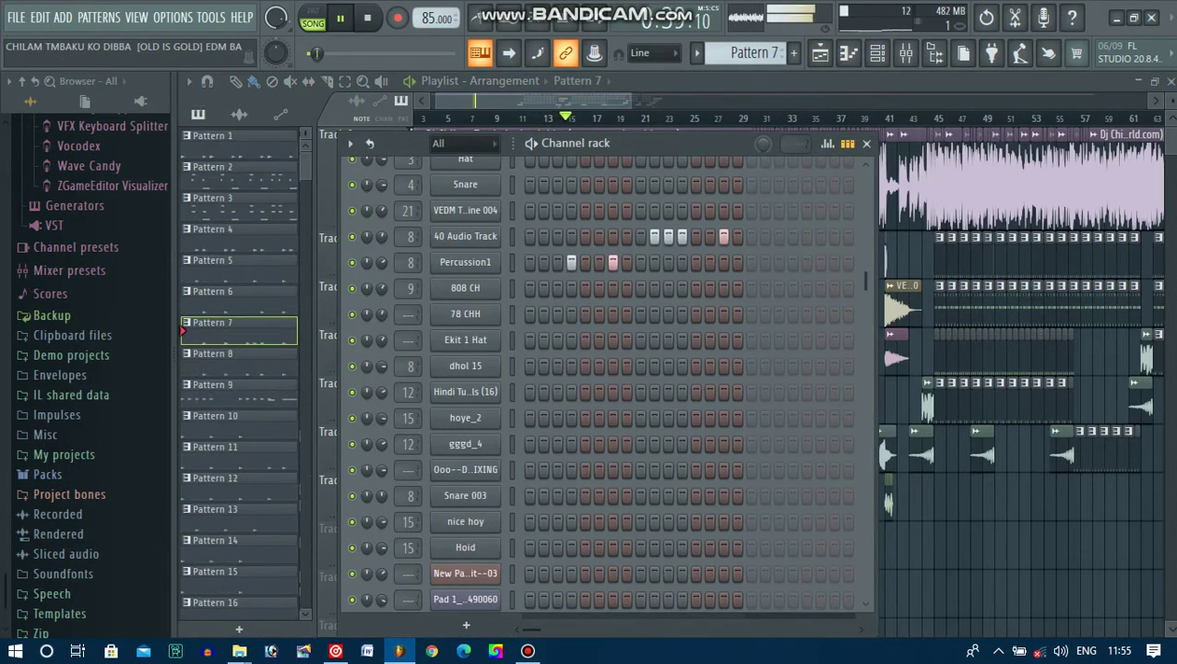
scroll(750, 53, up, 3)
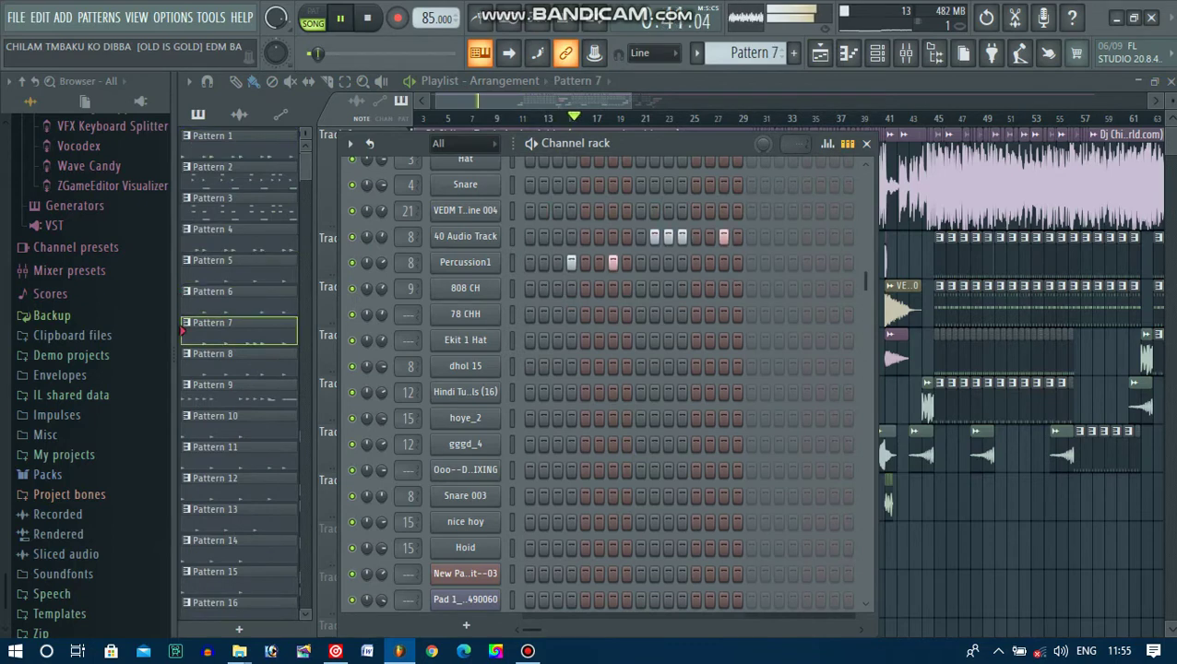
scroll(751, 53, up, 20)
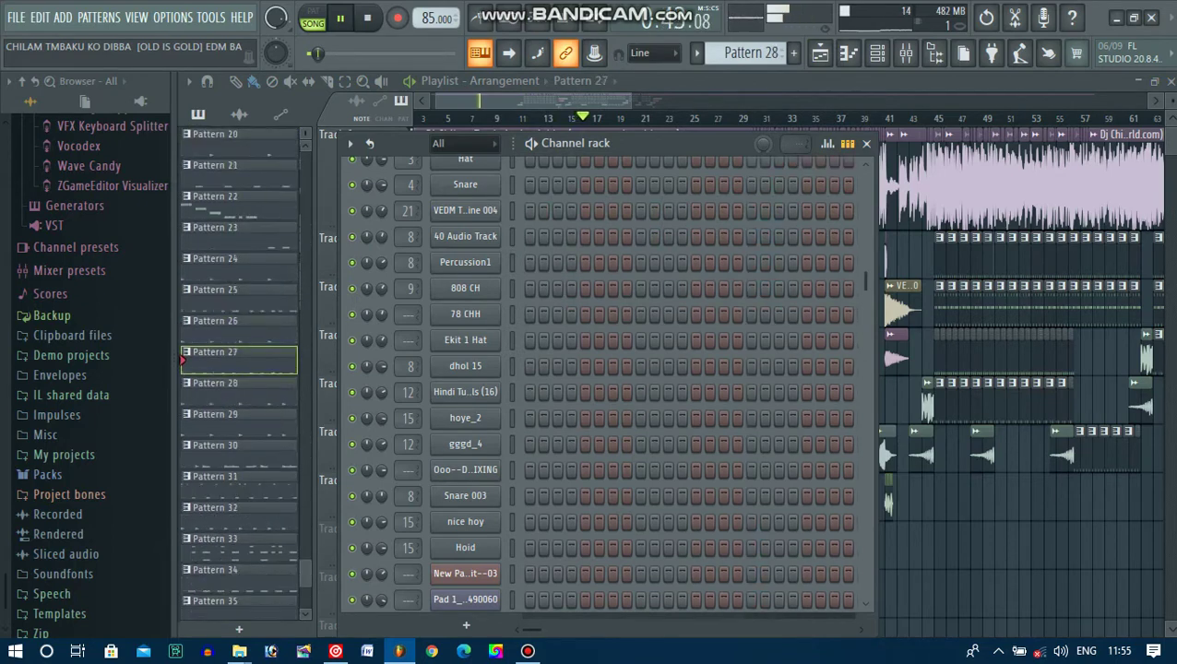
scroll(751, 53, up, 6)
scroll(751, 52, down, 1)
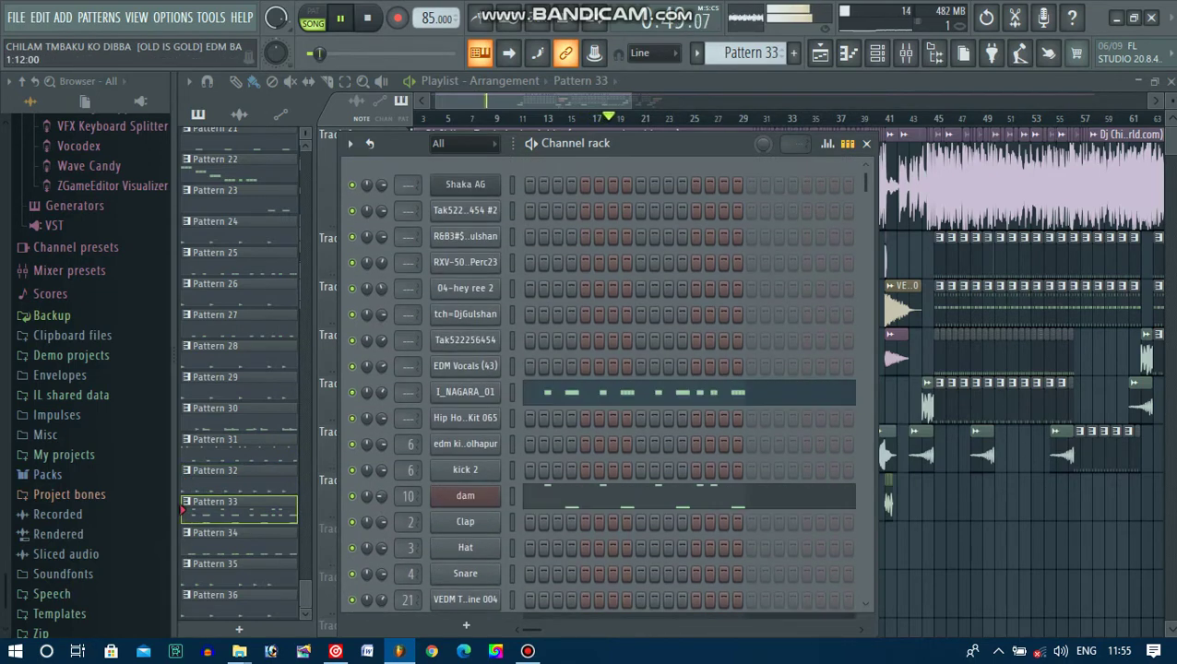
- Open the Percussion1 channel of Pattern 33 in the piano roll and inspect its notes
scroll(751, 52, up, 1)
click(635, 495)
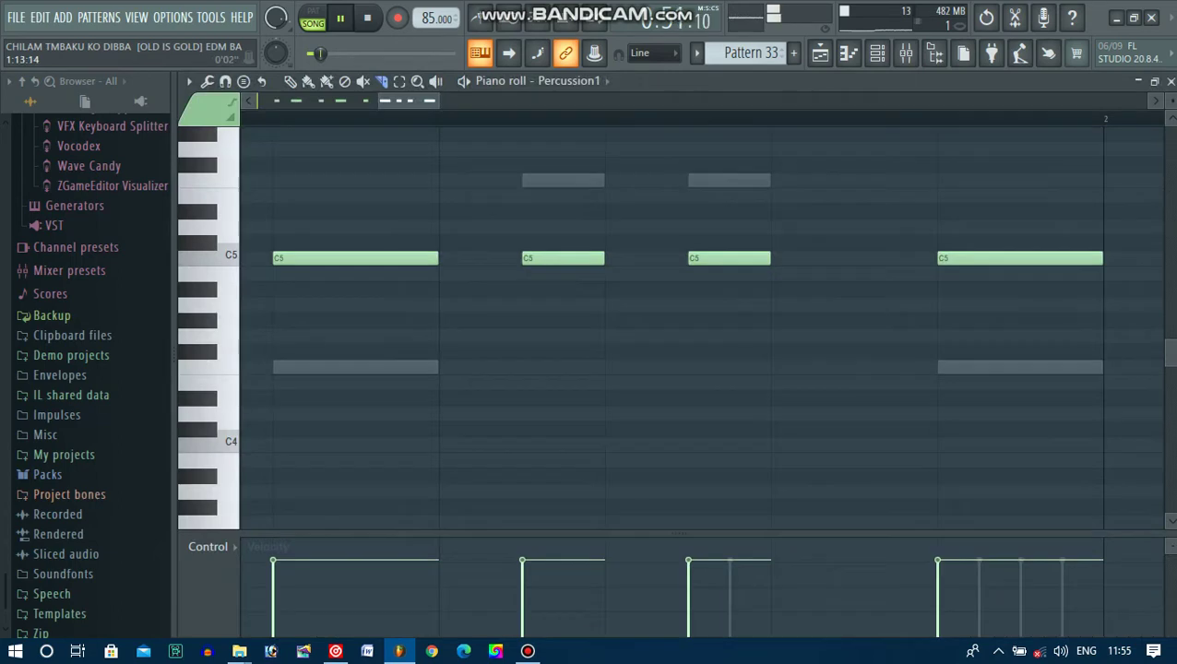
scroll(530, 118, down, 7)
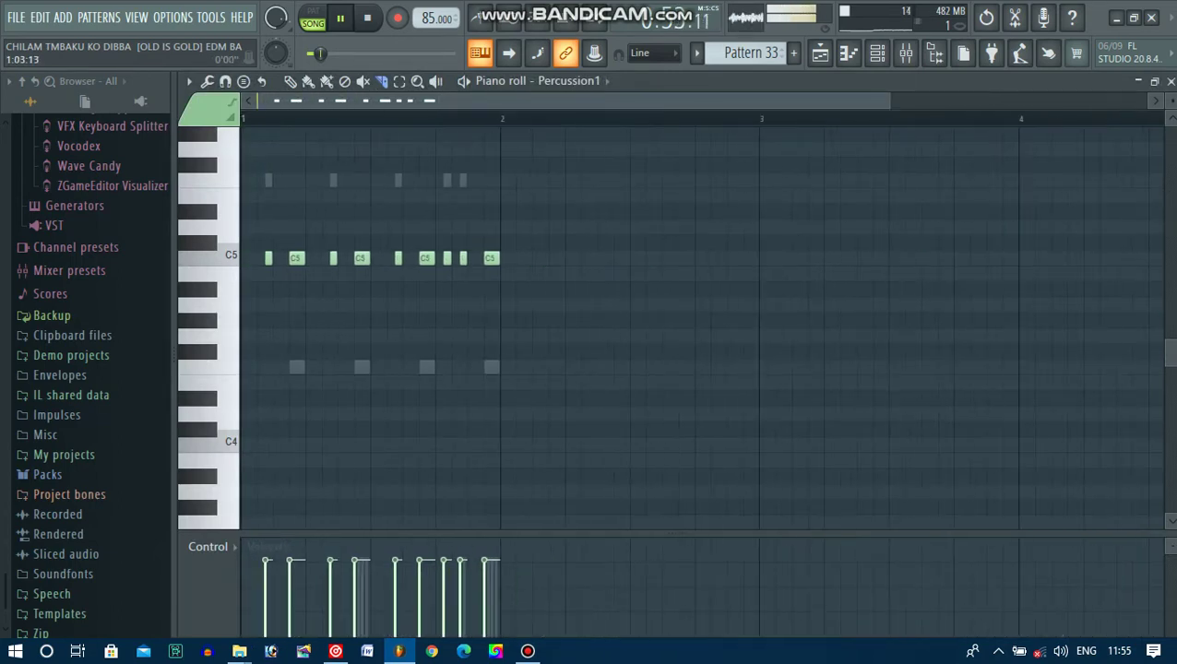
scroll(673, 322, up, 2)
- Open the dam channel of Pattern 33 in the piano roll and inspect its notes
click(847, 52)
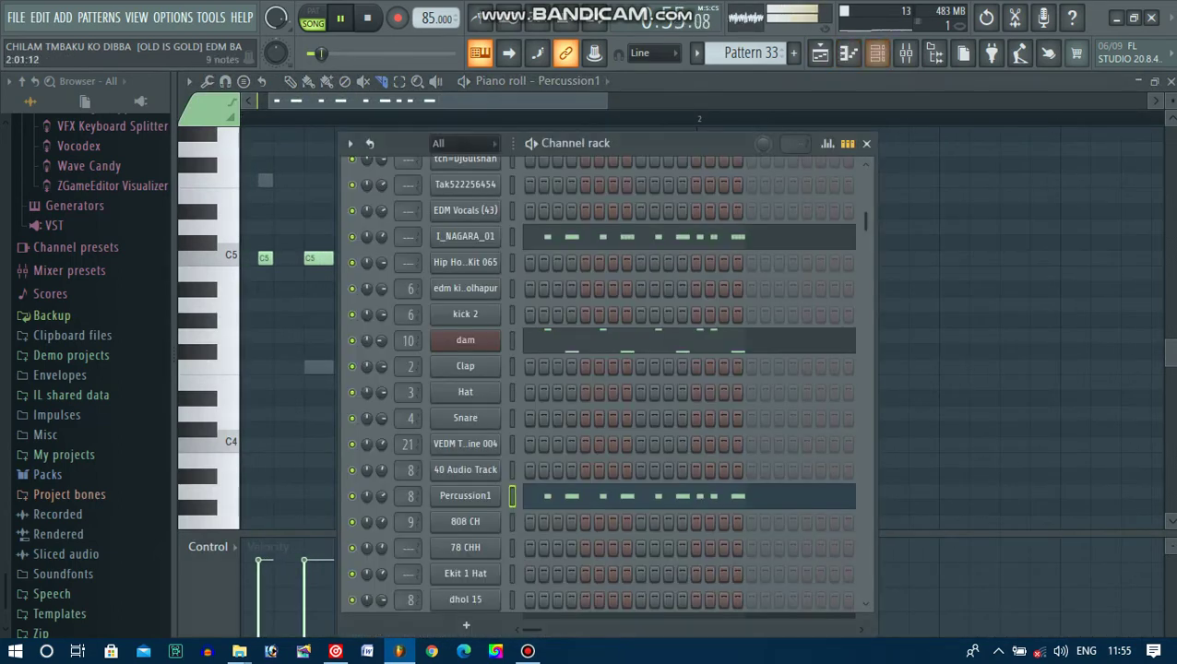
click(567, 338)
scroll(472, 118, left, 1)
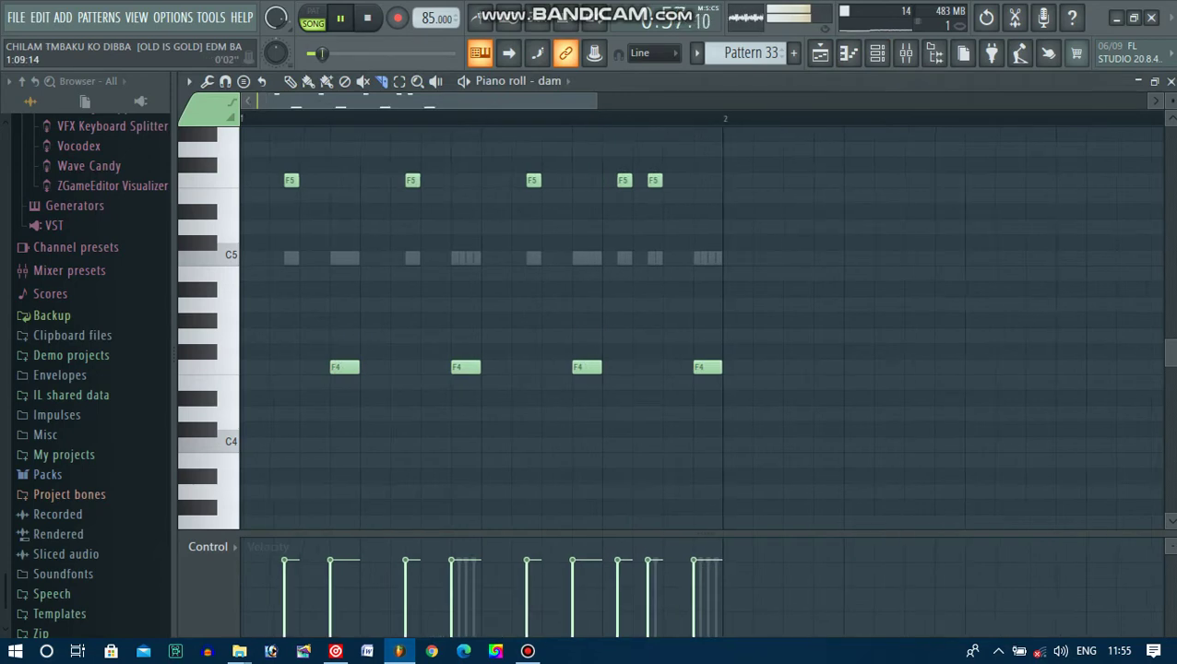
scroll(471, 164, up, 2)
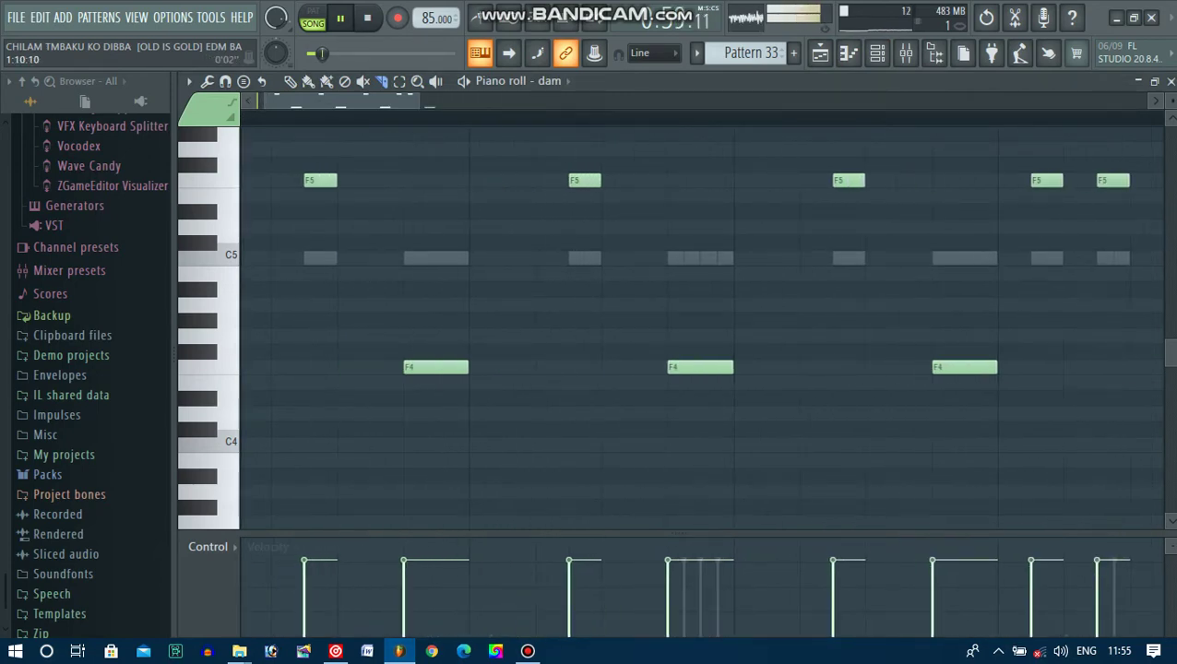
- Return to the playlist and follow playback through the build-up clips into the first section of Patterns 32 to 35
click(875, 52)
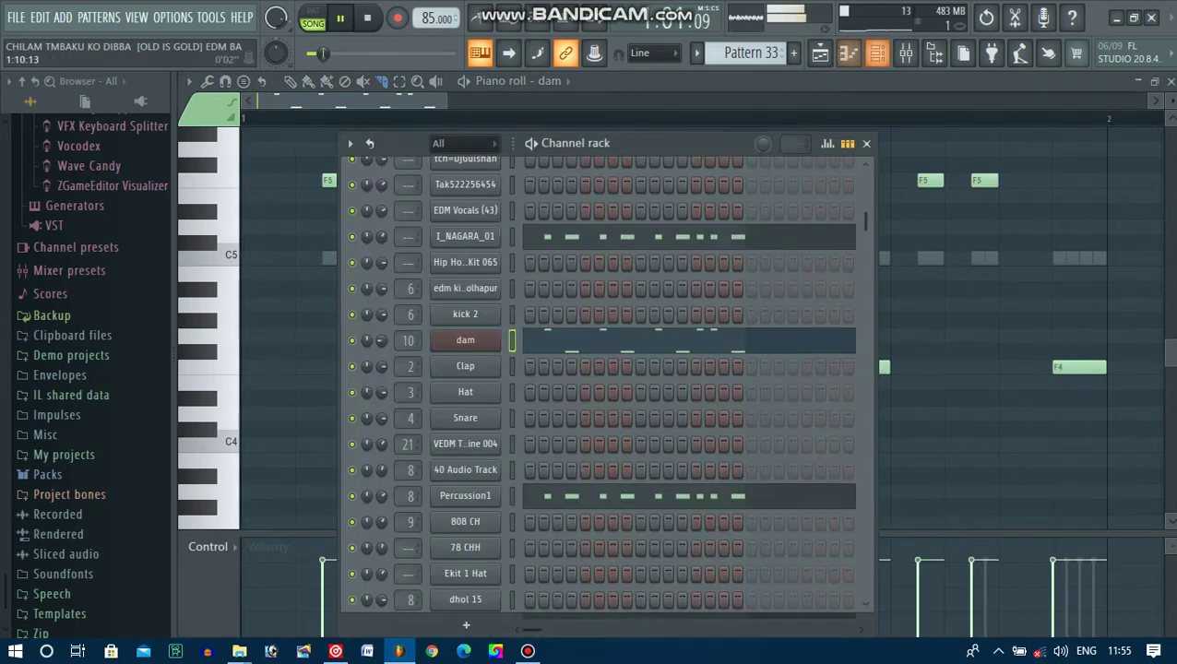
click(819, 53)
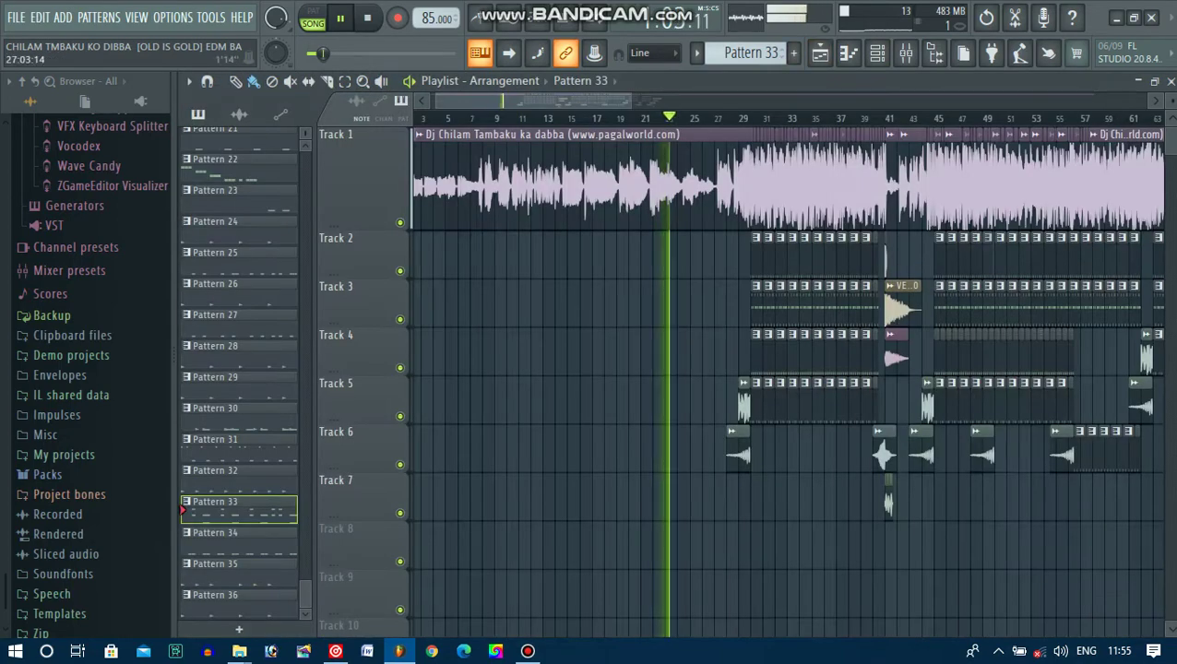
scroll(718, 118, up, 3)
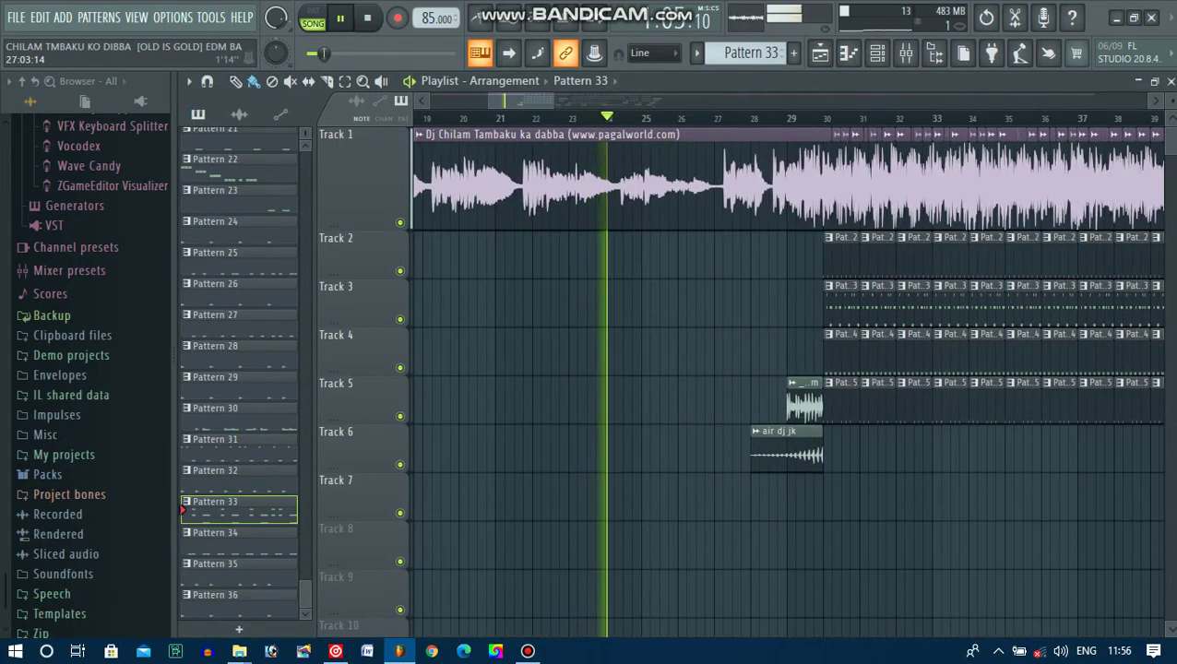
scroll(718, 369, down, 1)
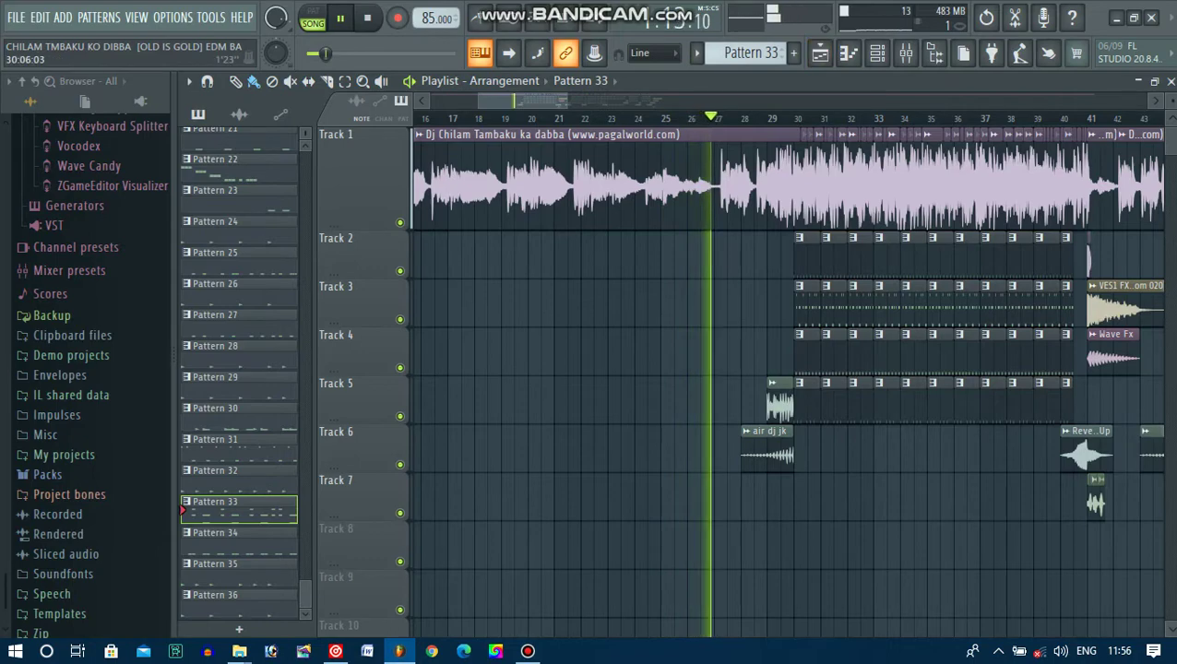
scroll(805, 350, up, 3)
scroll(604, 350, down, 1)
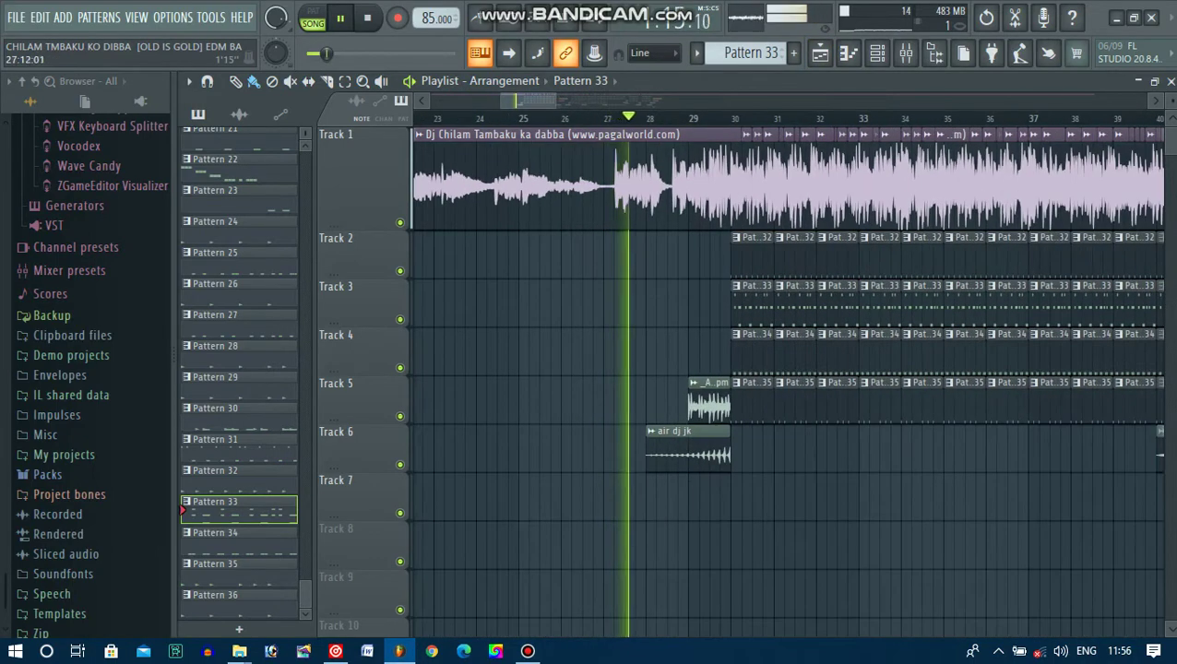
scroll(786, 387, up, 2)
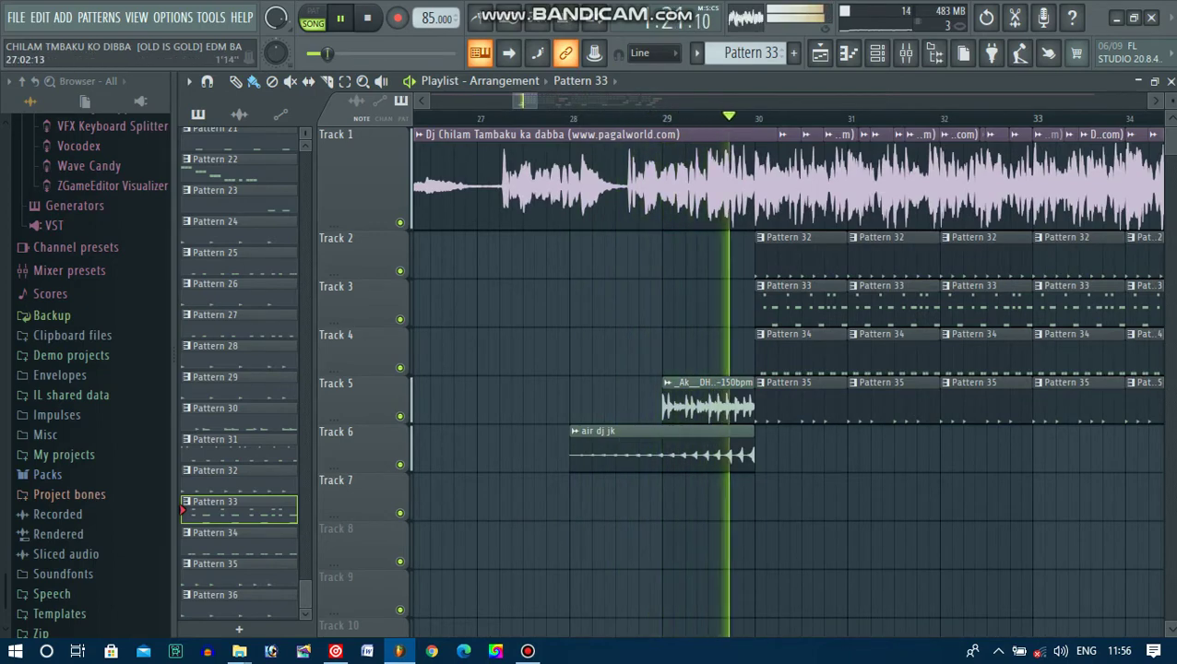
scroll(473, 120, down, 2)
scroll(473, 120, down, 1)
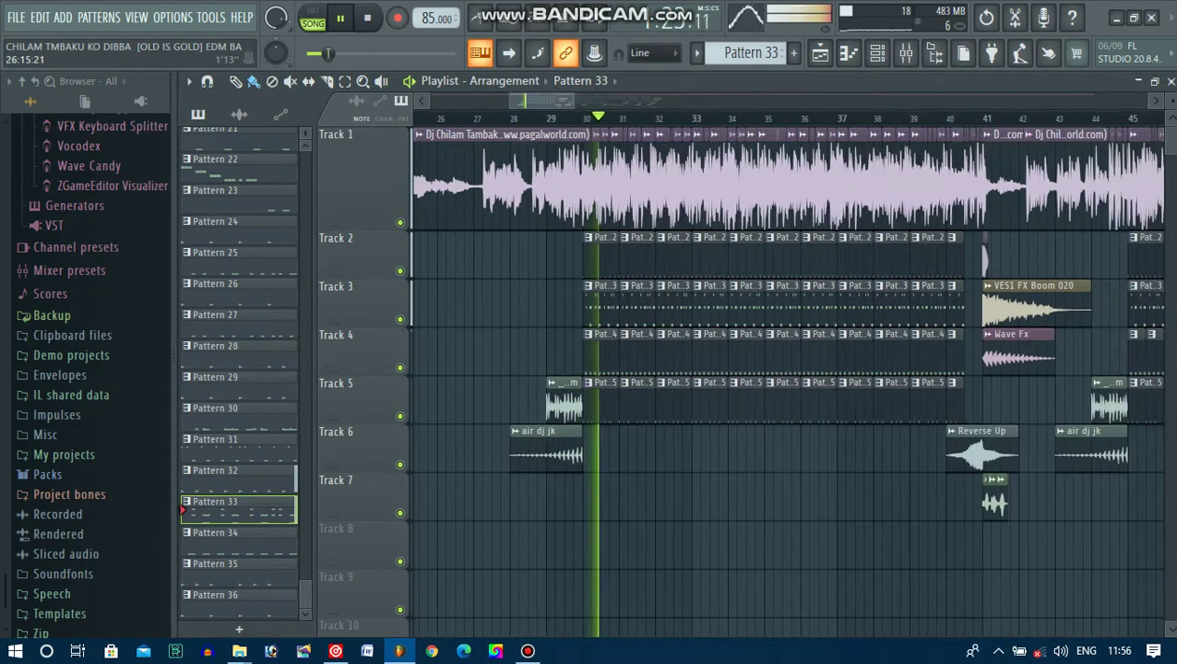
scroll(785, 387, up, 2)
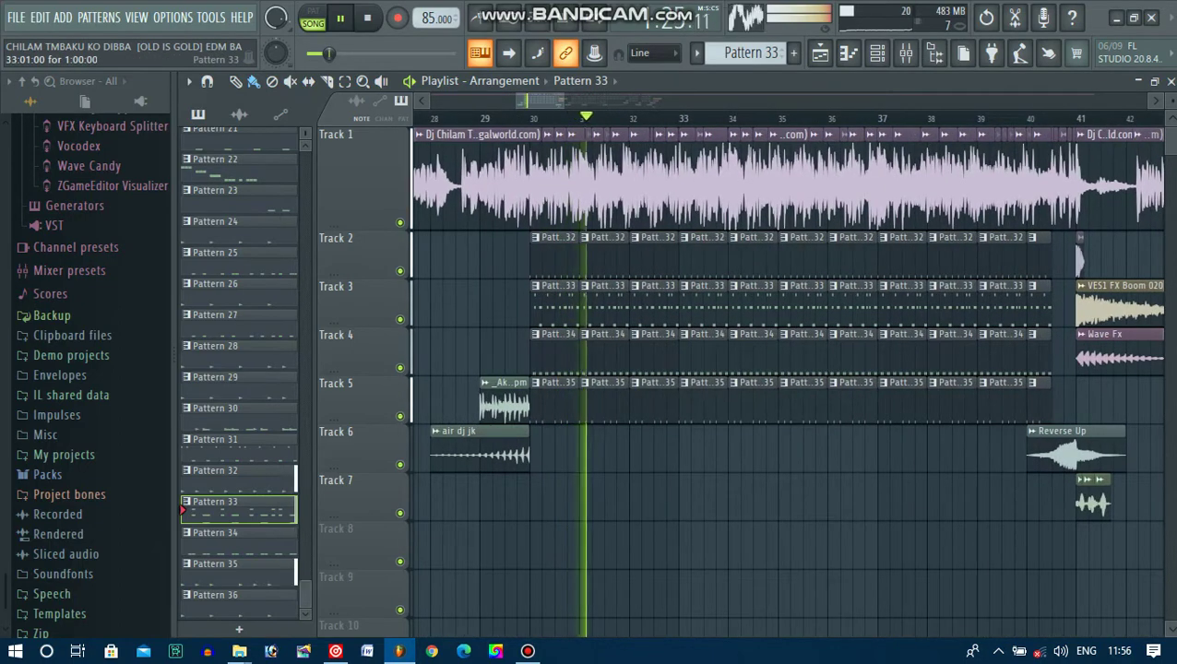
- Open Pattern 33 from Track 3, inspect the I_NAGARA_01 notes in the piano roll, and return to the playlist
double_click(704, 307)
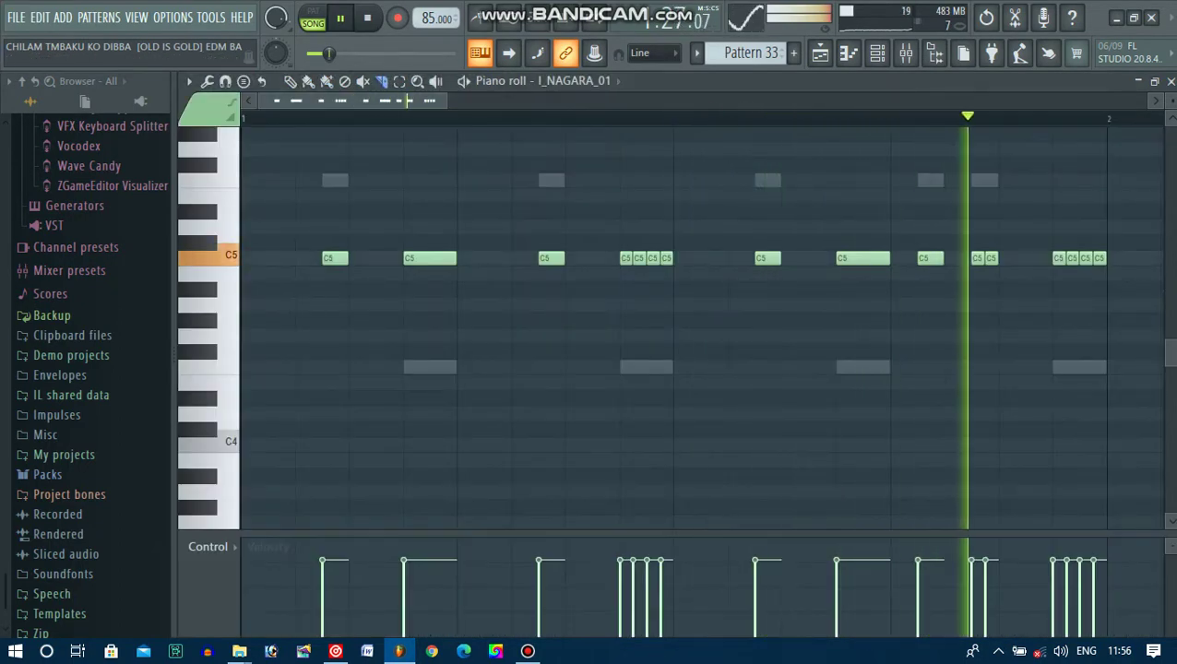
scroll(716, 150, down, 3)
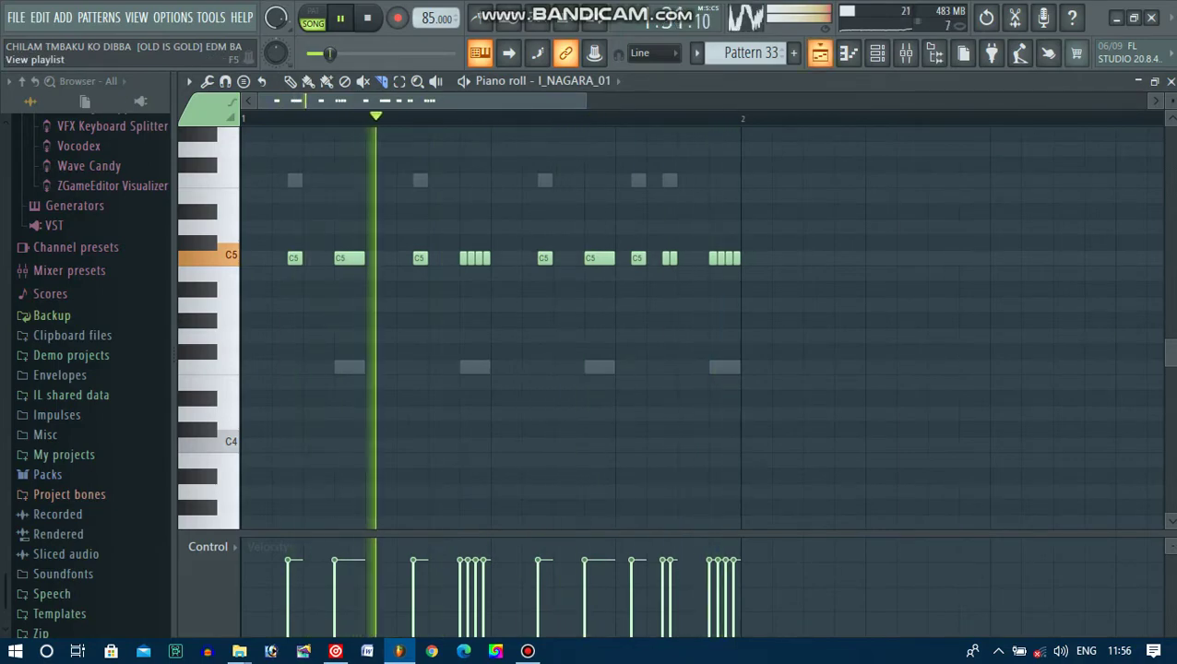
click(820, 53)
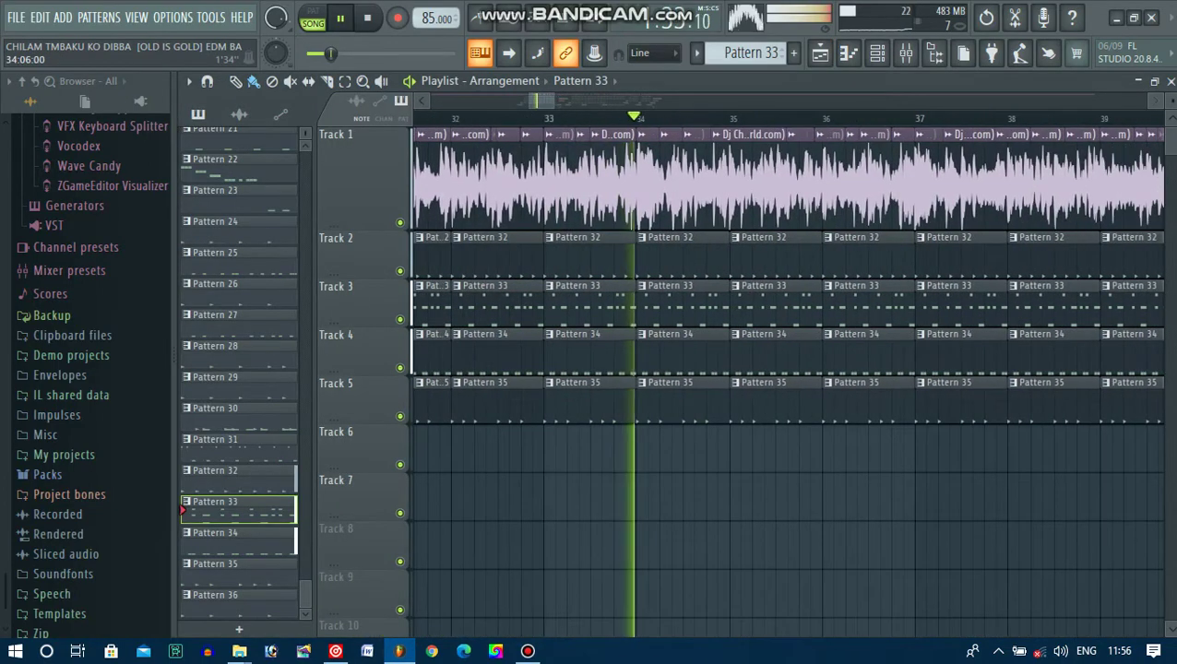
- Examine the playlist's effect clips in the break around bar 41 and the pattern section starting at bar 45
scroll(784, 369, down, 3)
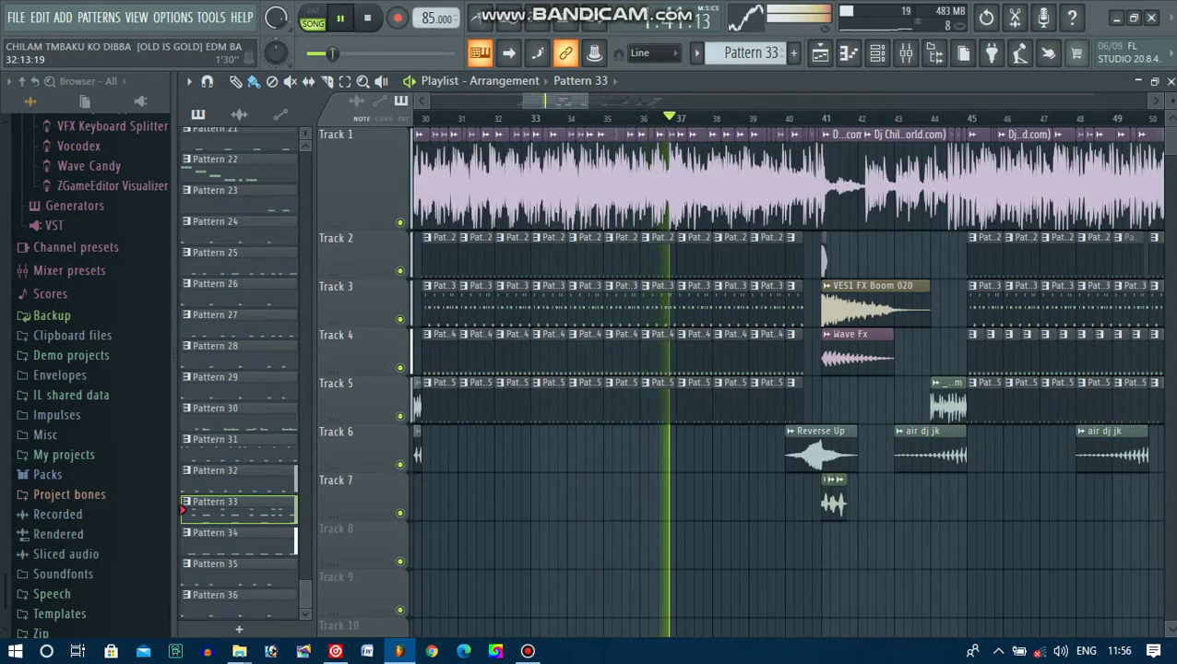
scroll(784, 369, down, 4)
scroll(643, 368, up, 4)
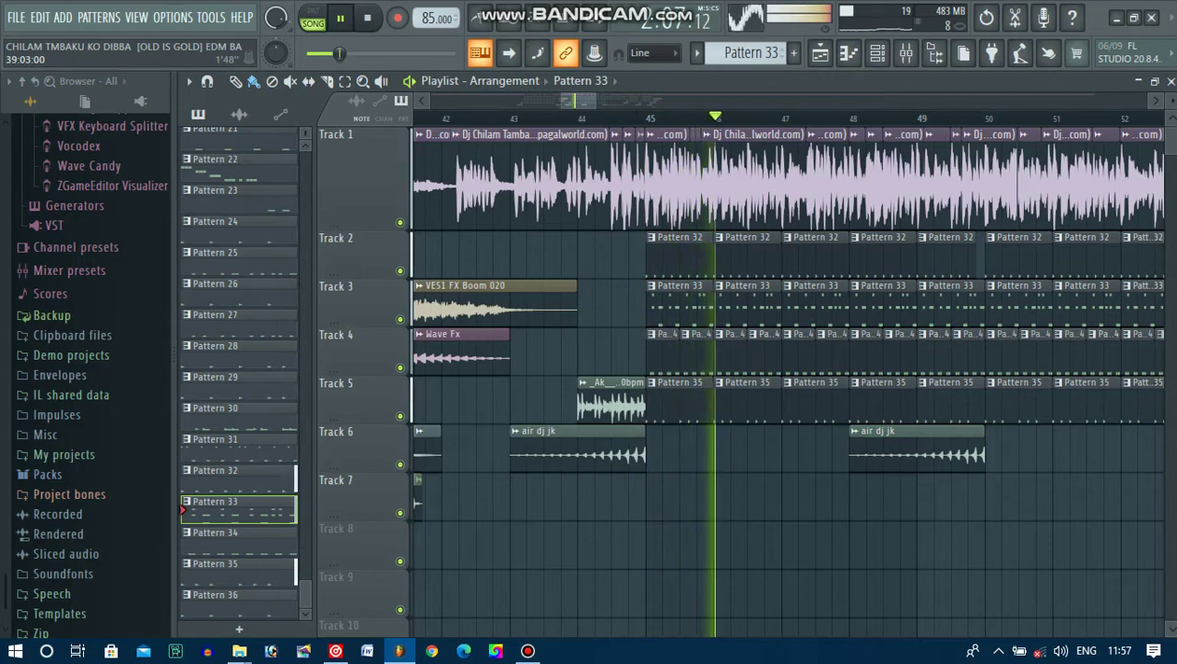
- Slice the song's audio clip on Track 1 further, through the second pattern section up to about bar 70
scroll(771, 369, up, 3)
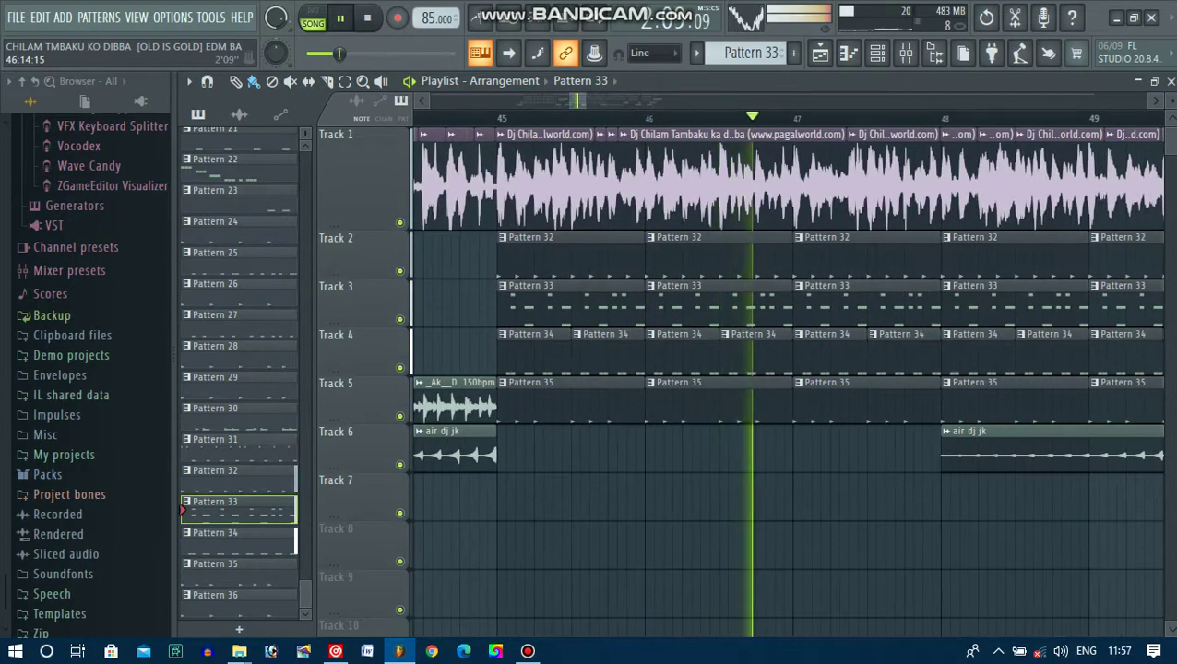
scroll(776, 369, down, 8)
key(Page_Down)
key(Page_Down)
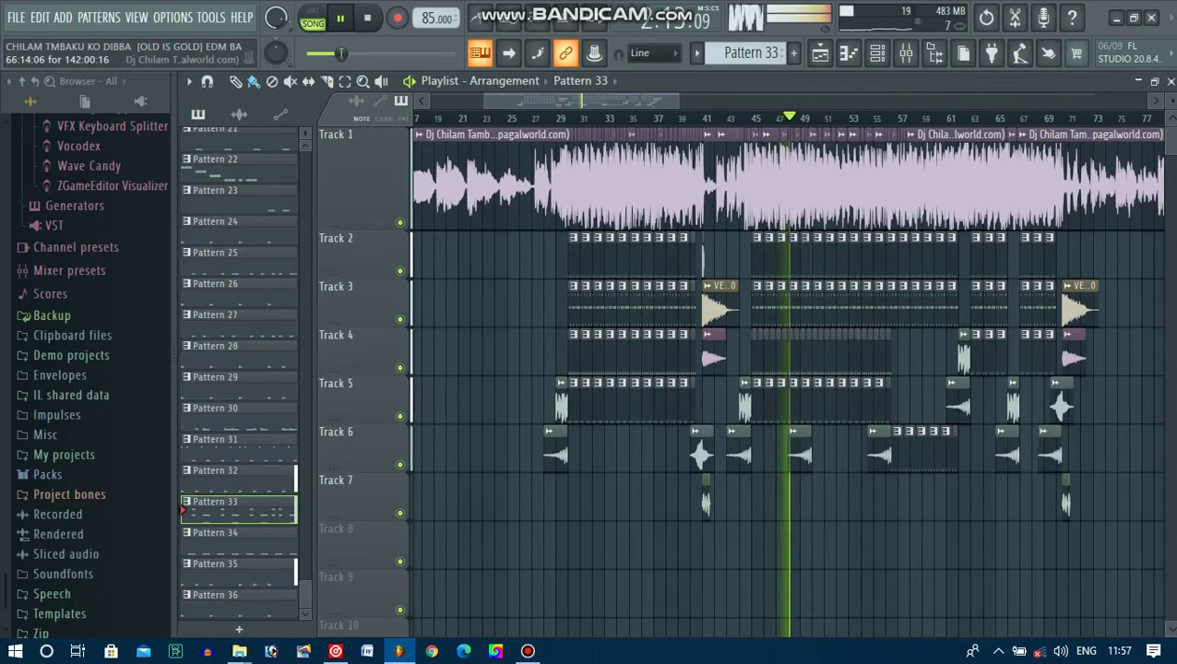
drag(1058, 185, 1035, 184)
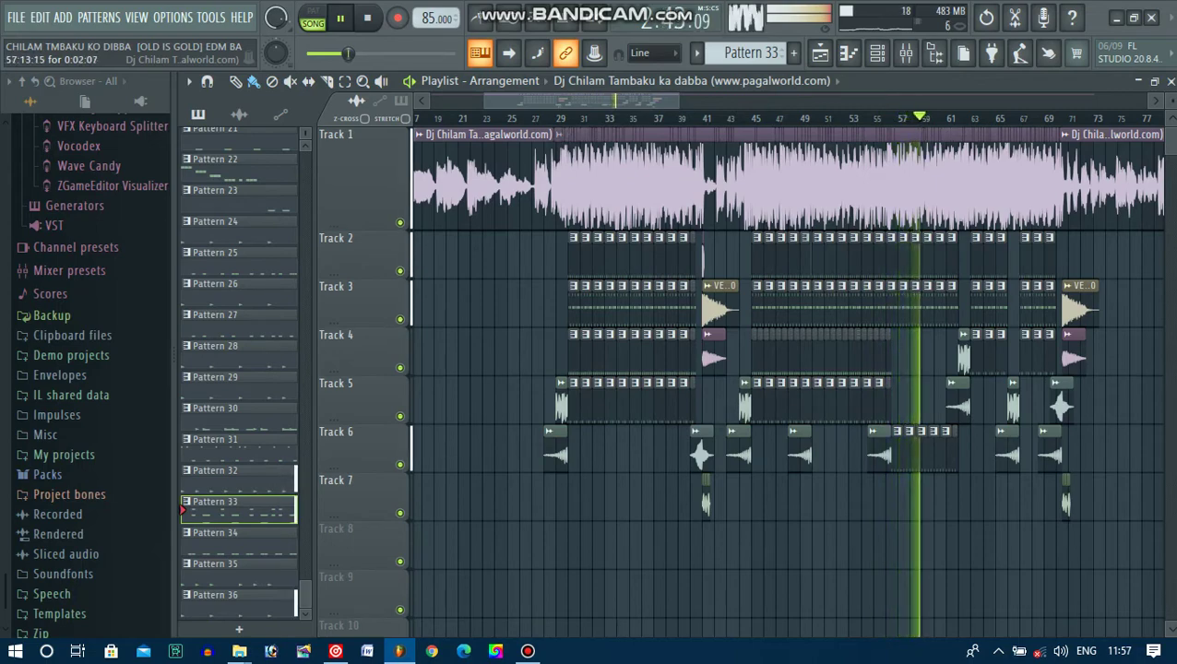
- Fill Track 7 with Pattern 34 clips from bar 63 to 66 and from bar 67 to 70
scroll(971, 360, up, 9)
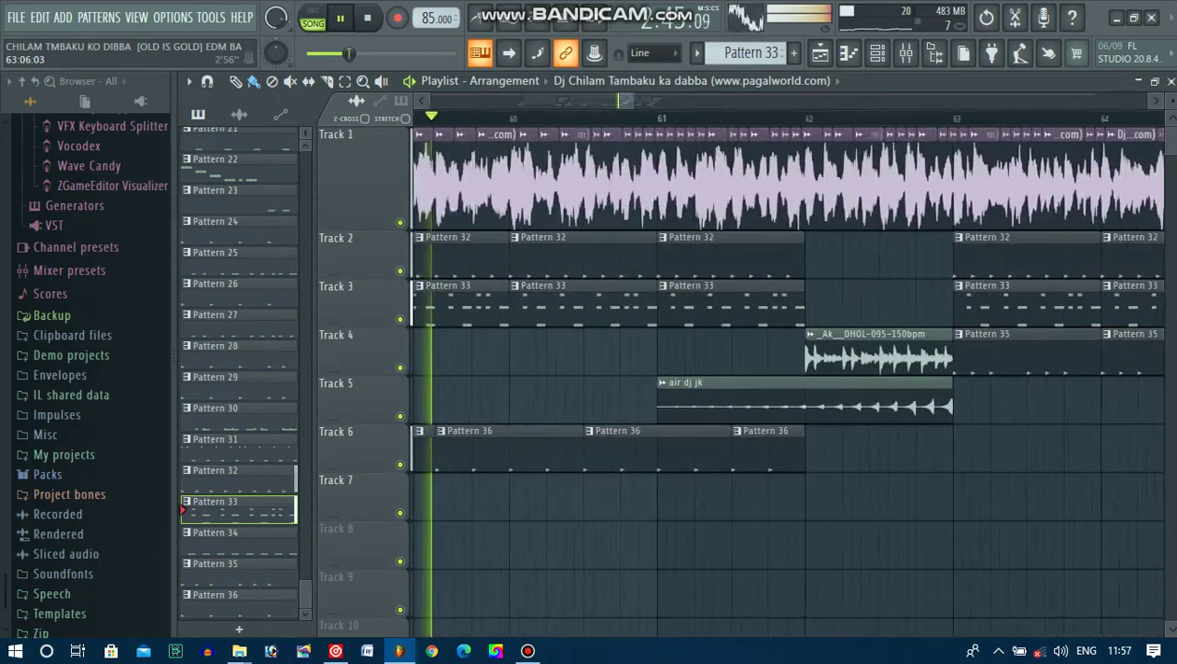
scroll(971, 360, down, 2)
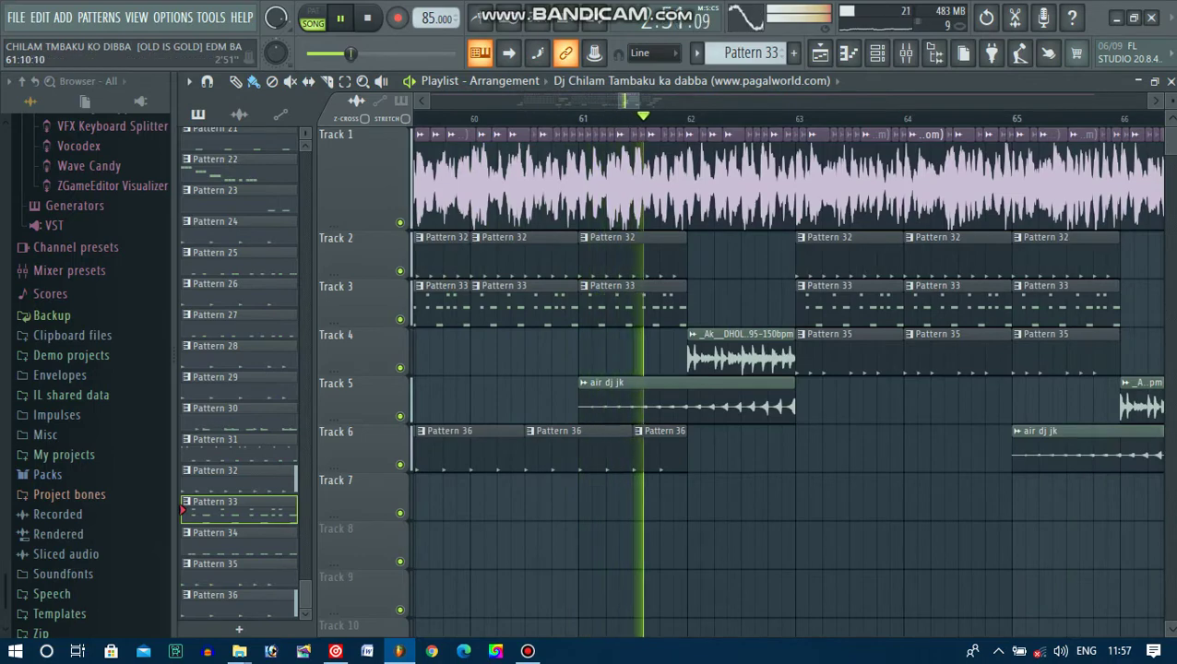
scroll(633, 383, down, 2)
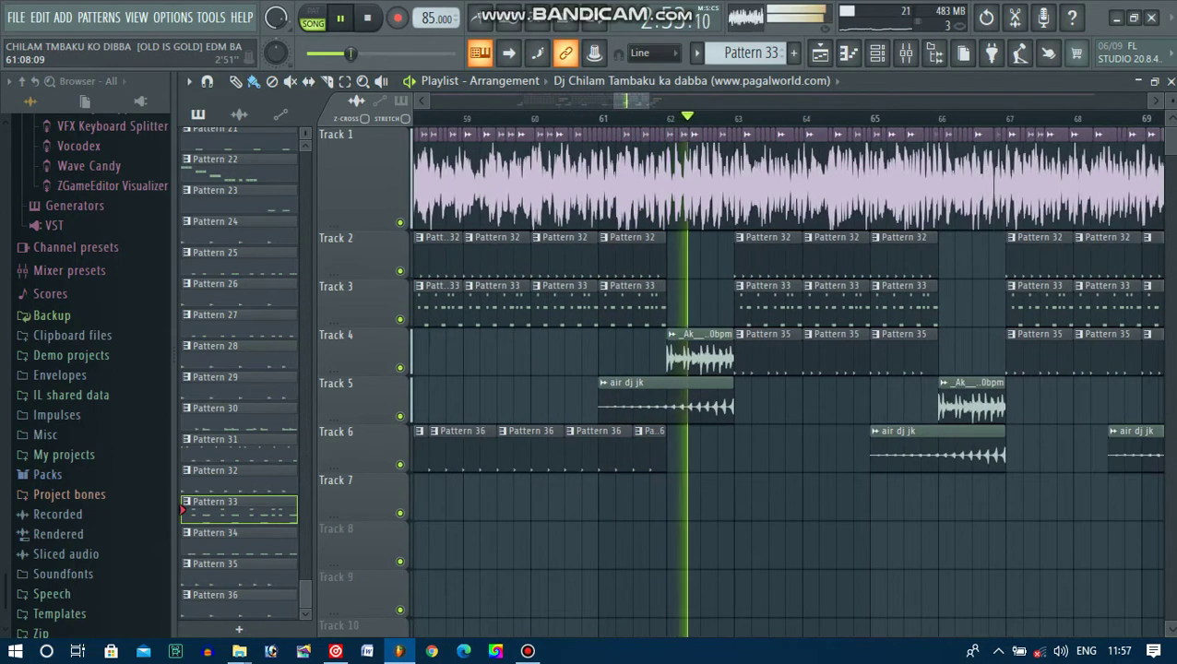
scroll(639, 369, down, 2)
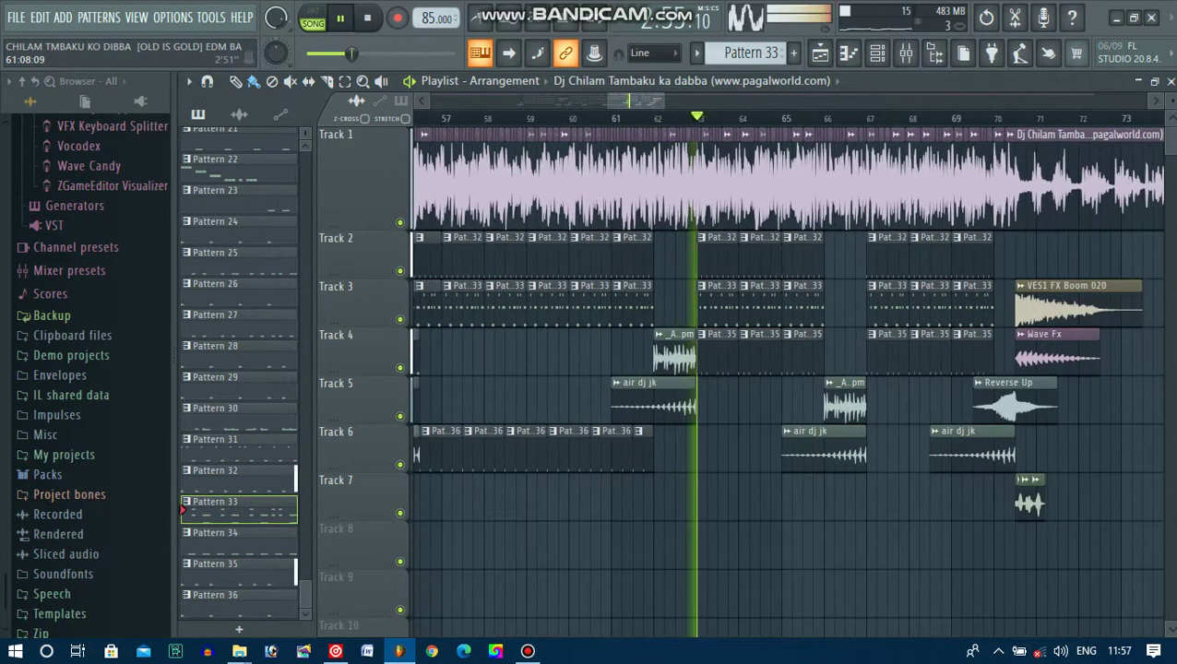
scroll(639, 369, down, 1)
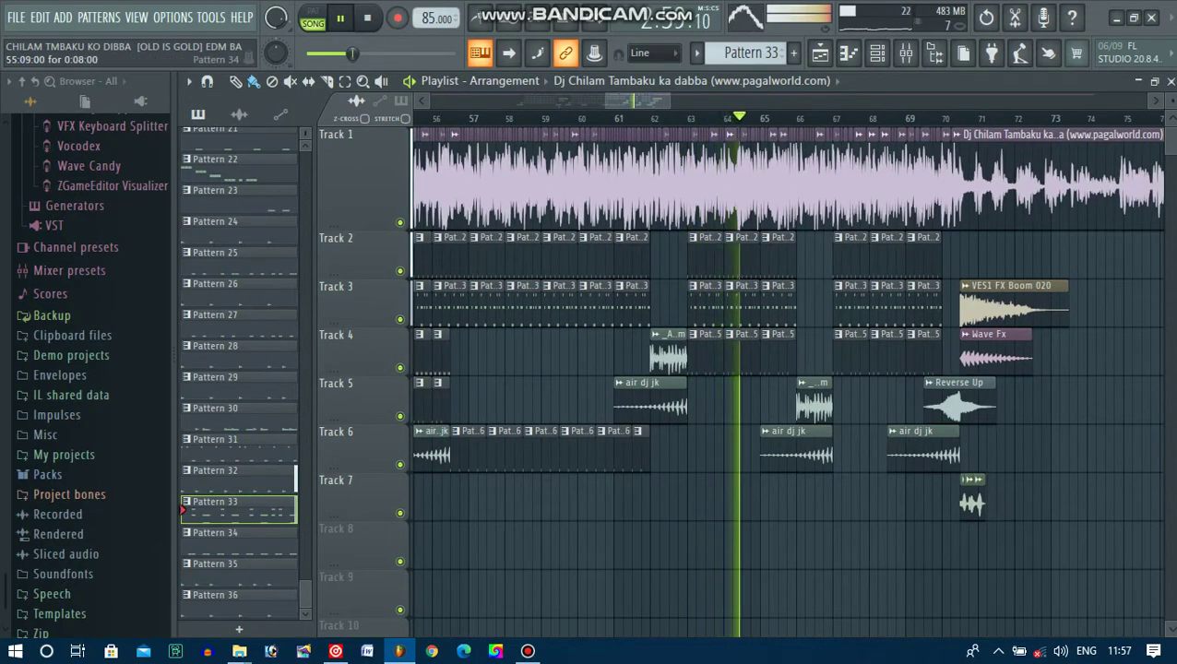
click(238, 540)
drag(697, 481, 786, 481)
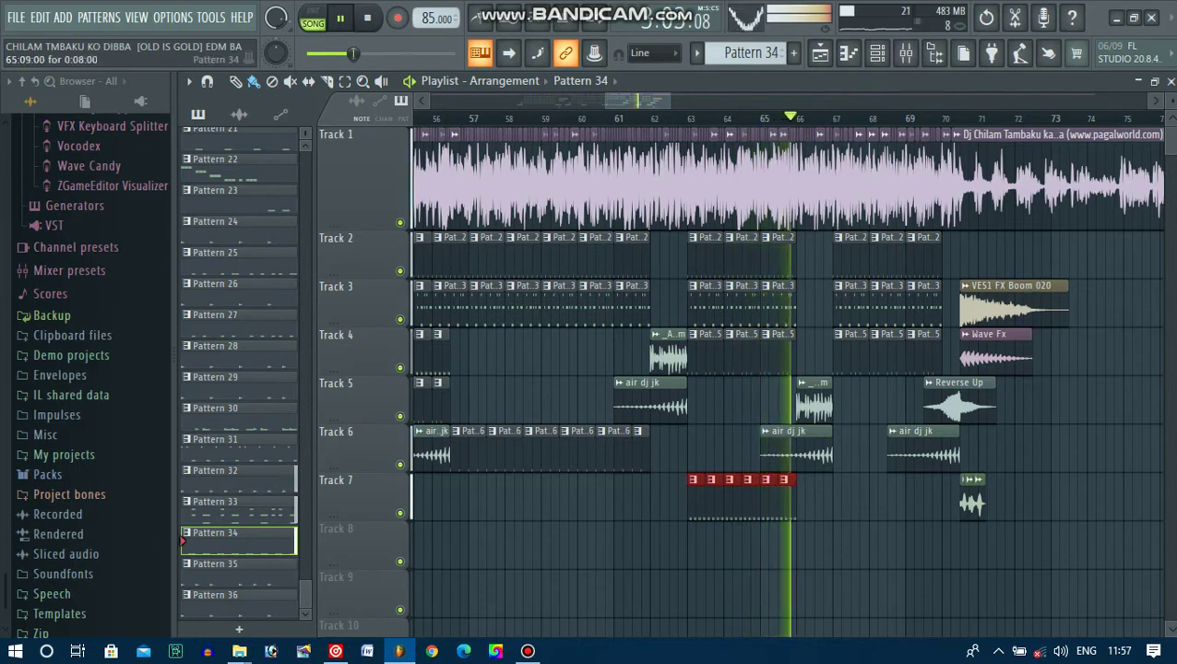
drag(841, 496, 946, 497)
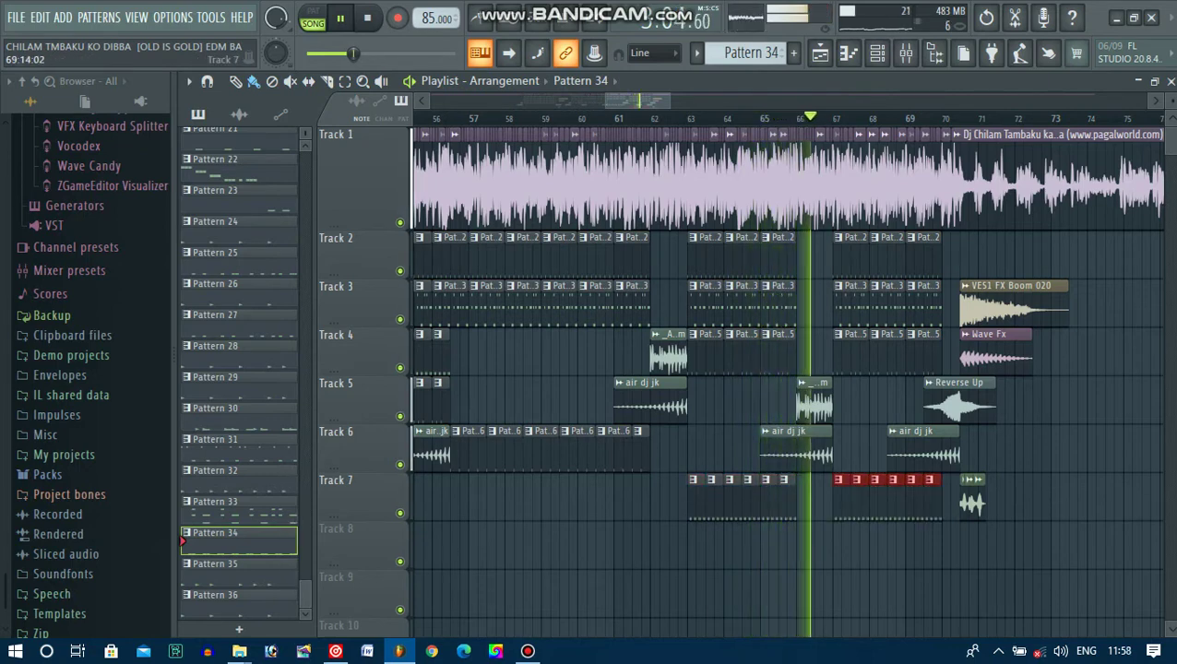
click(941, 452)
right_click(952, 497)
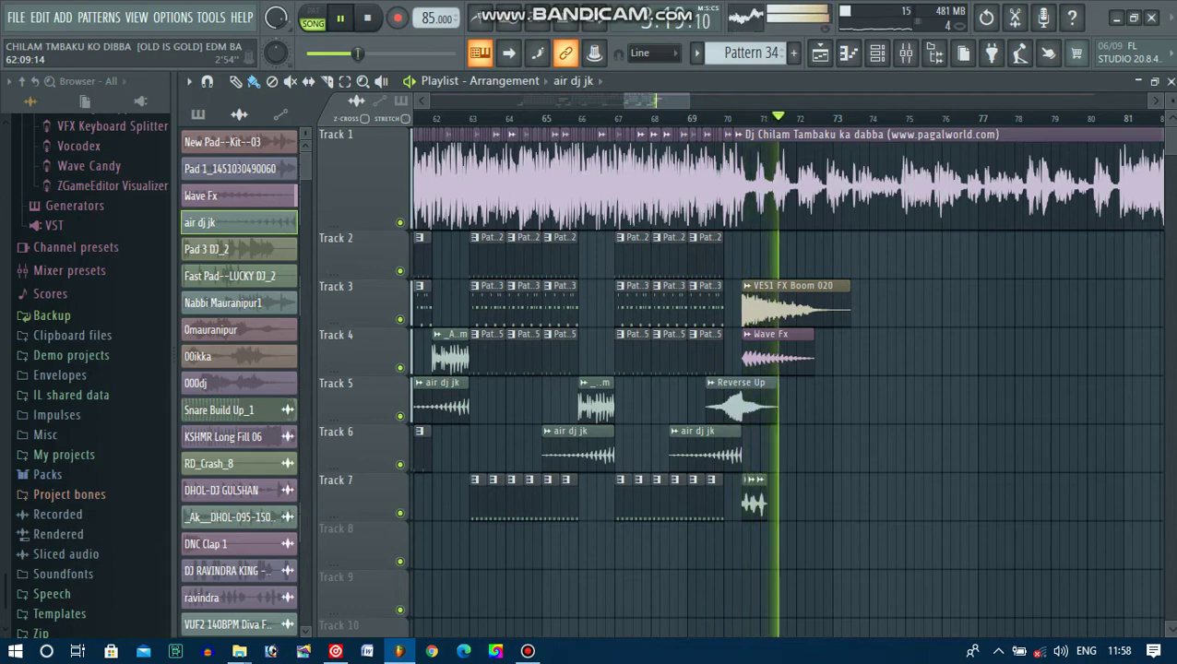
- Examine the overall playlist arrangement and the effect clips that close the pattern section around bar 71
scroll(656, 100, down, 3)
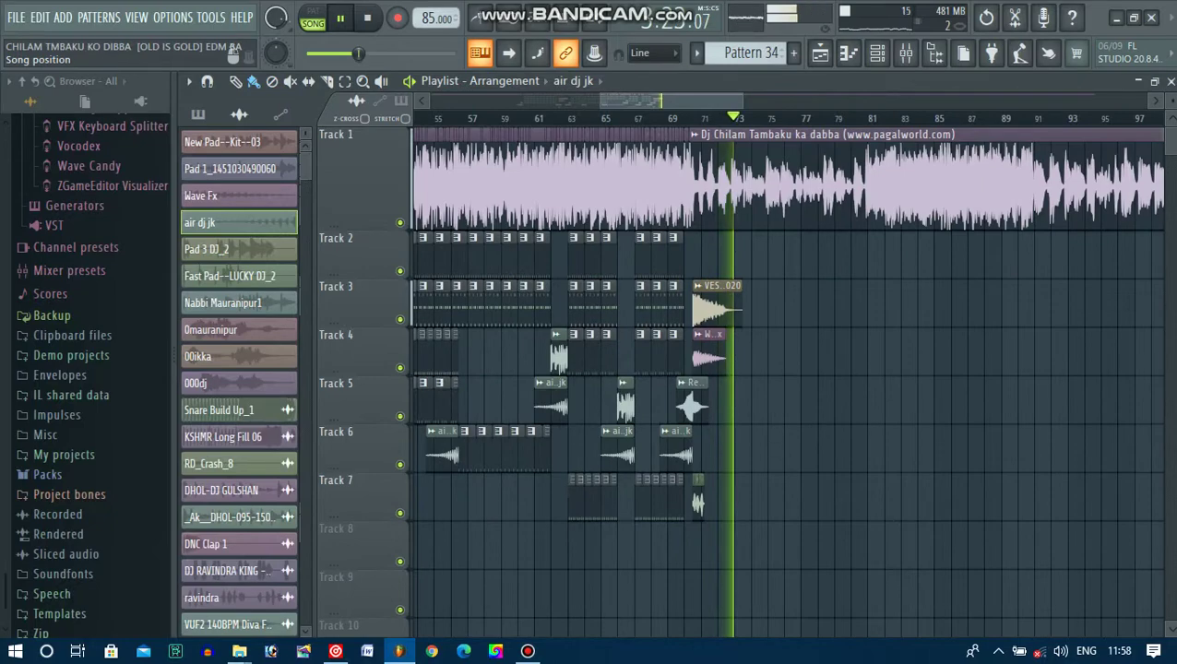
scroll(865, 180, down, 5)
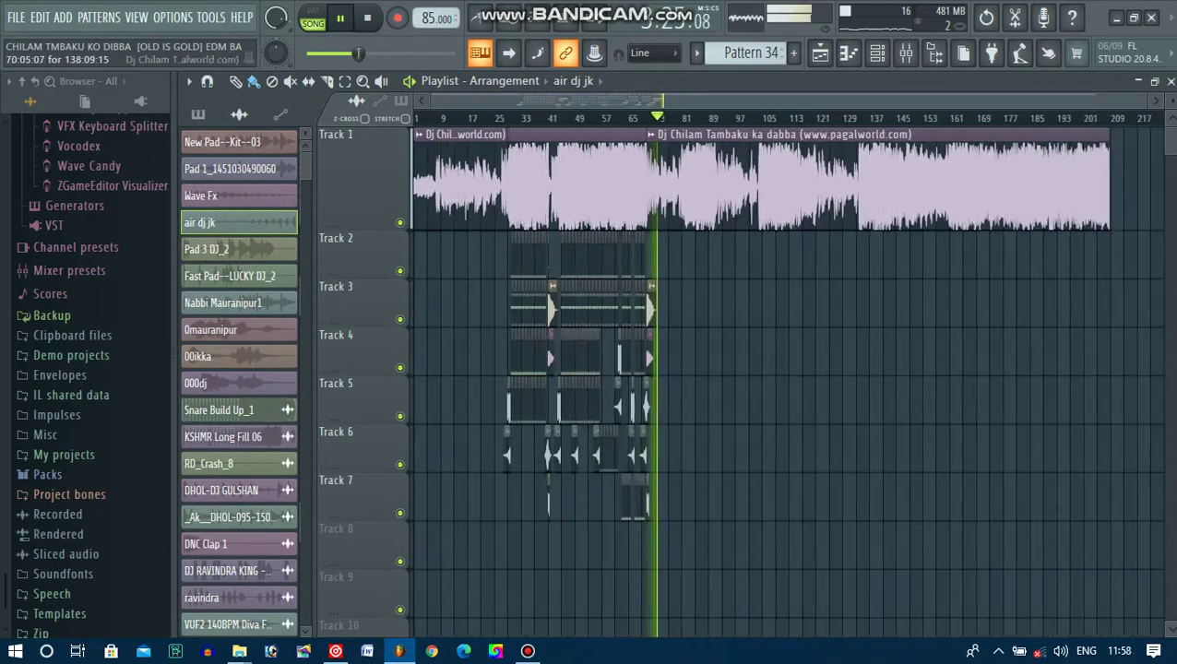
scroll(657, 100, up, 10)
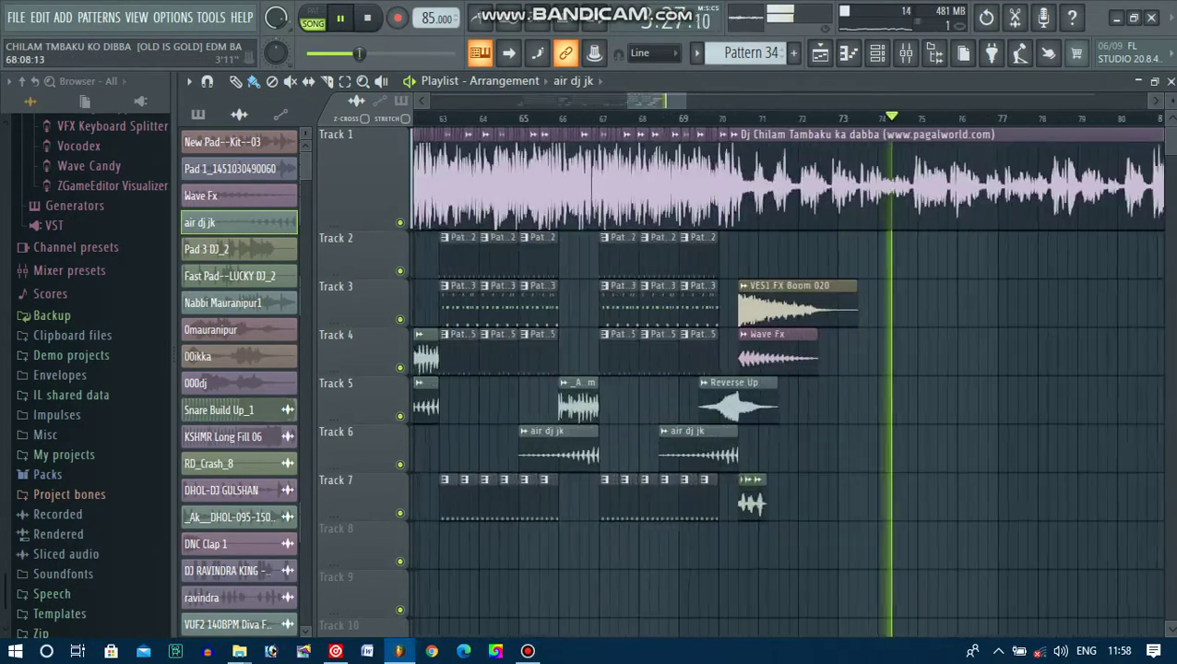
scroll(657, 100, down, 4)
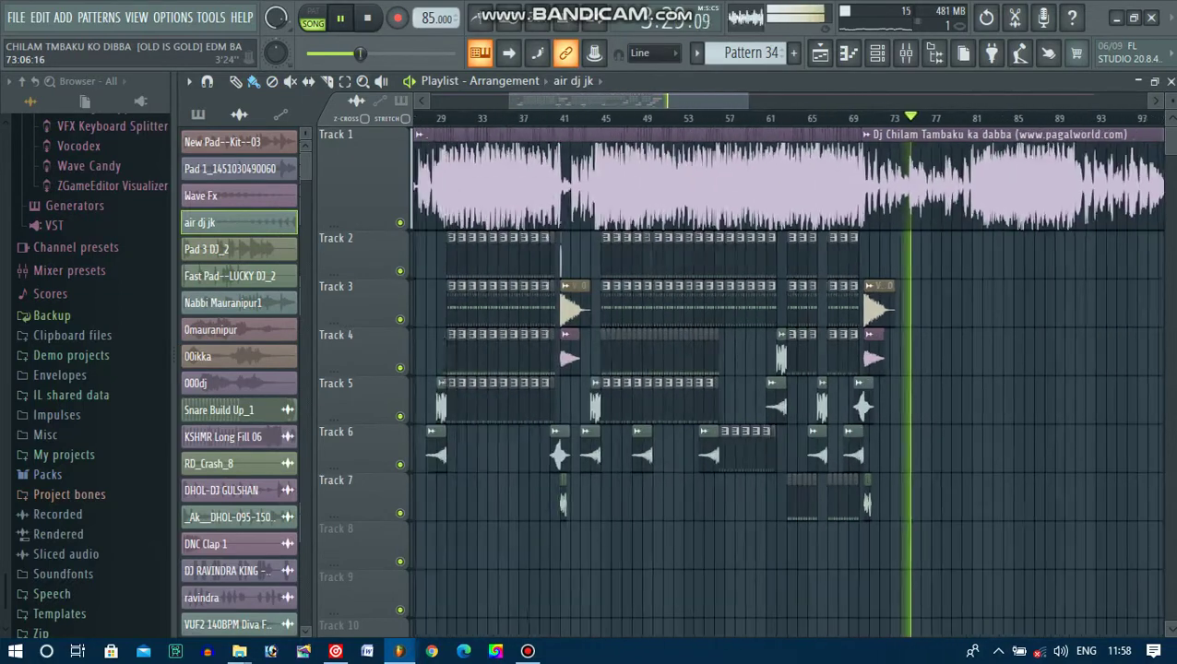
scroll(657, 99, down, 1)
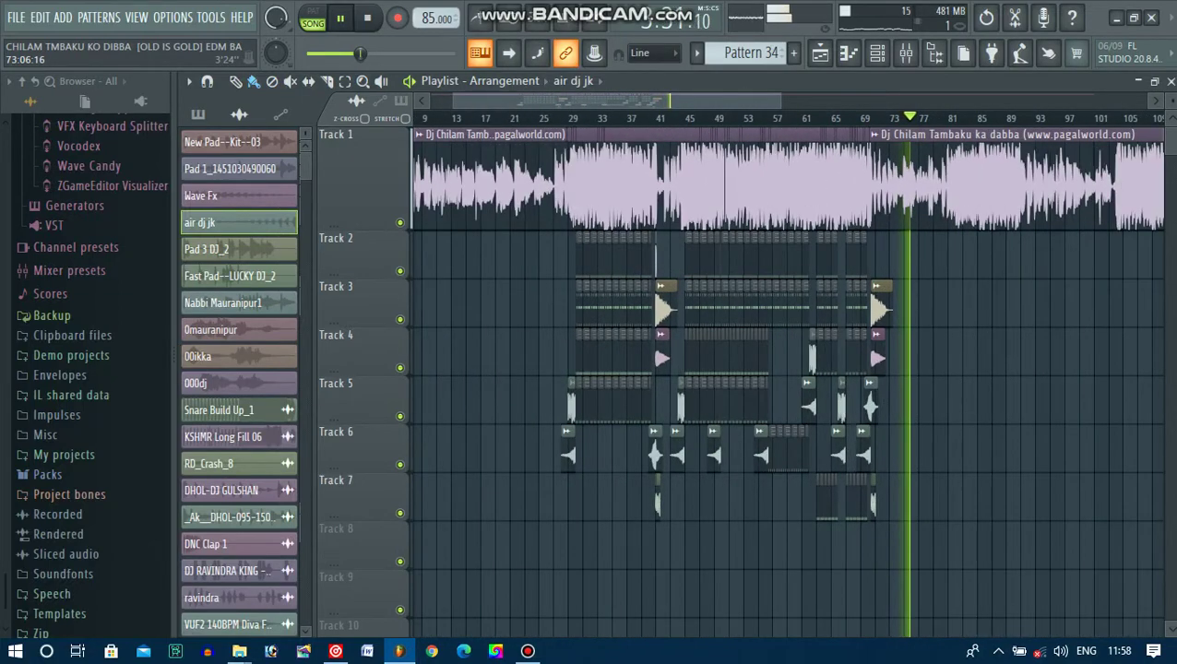